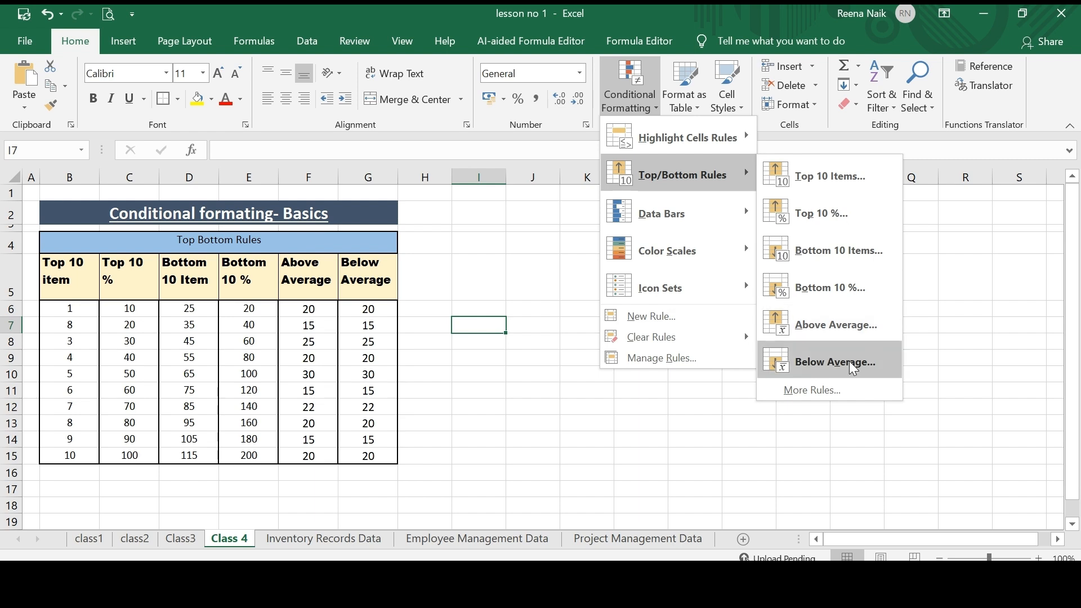
Apply a Top 10 Items rule to B6:B15 that formats the top 3 values with Green Fill with Dark Green Text
key("Escape")
key("Escape")
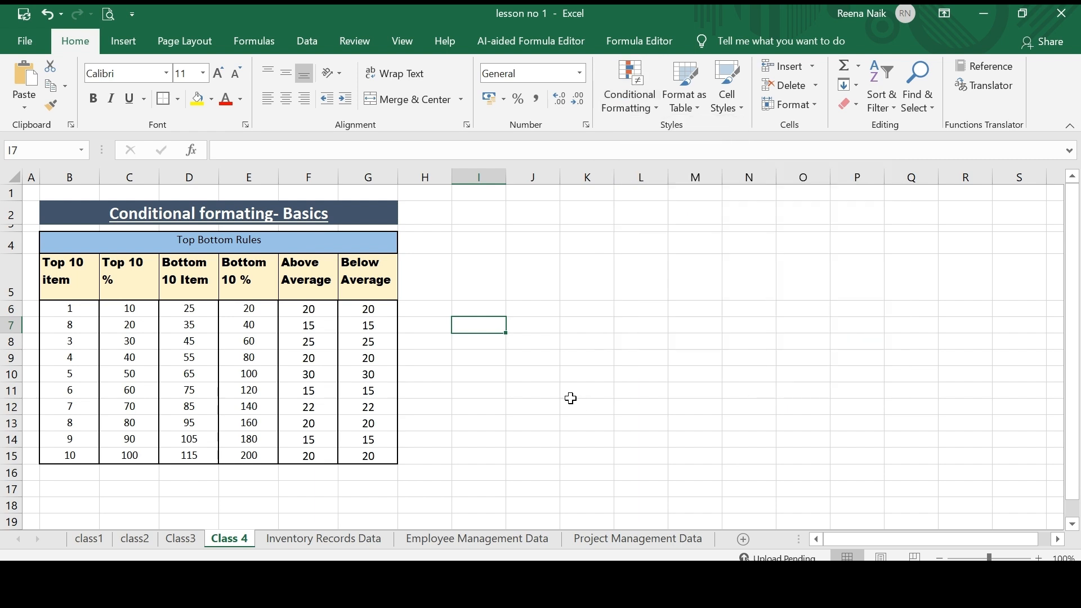
left_click(77, 308)
left_click_drag(77, 308, 72, 450)
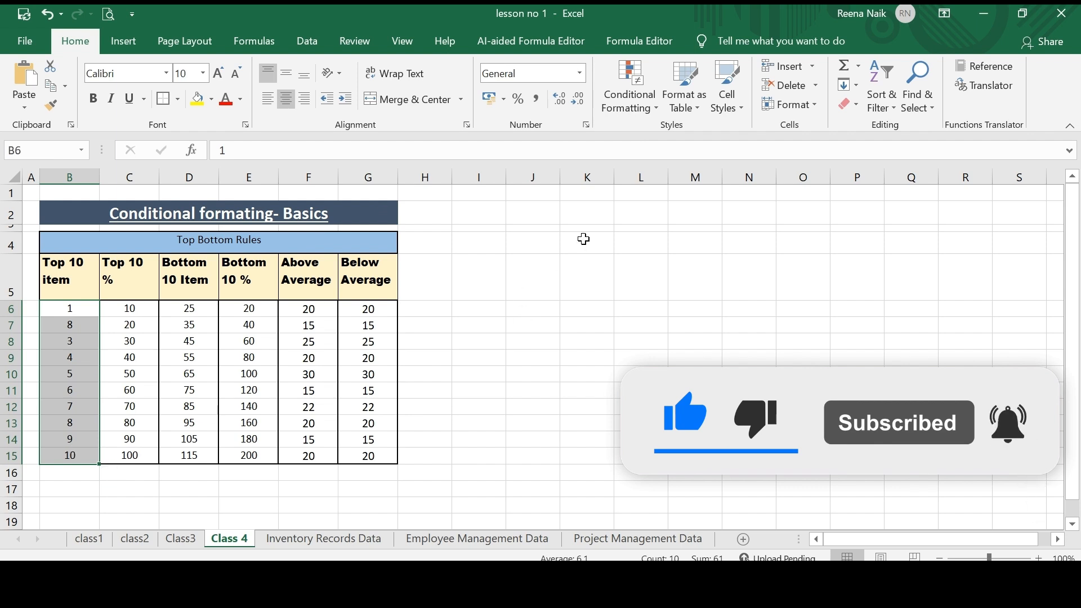
left_click(656, 107)
mouse_move(657, 172)
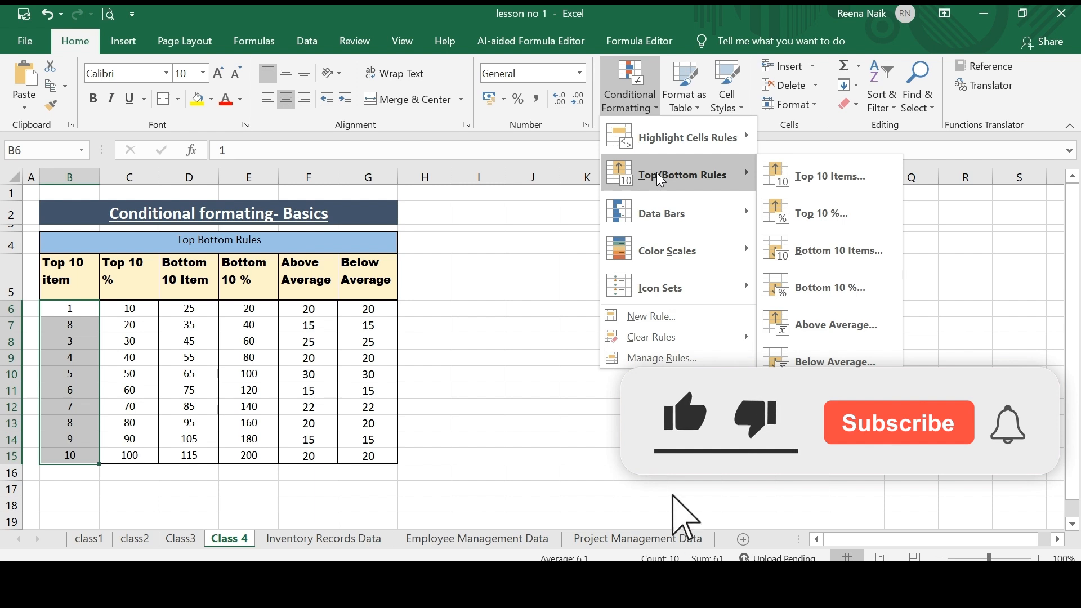
left_click(813, 178)
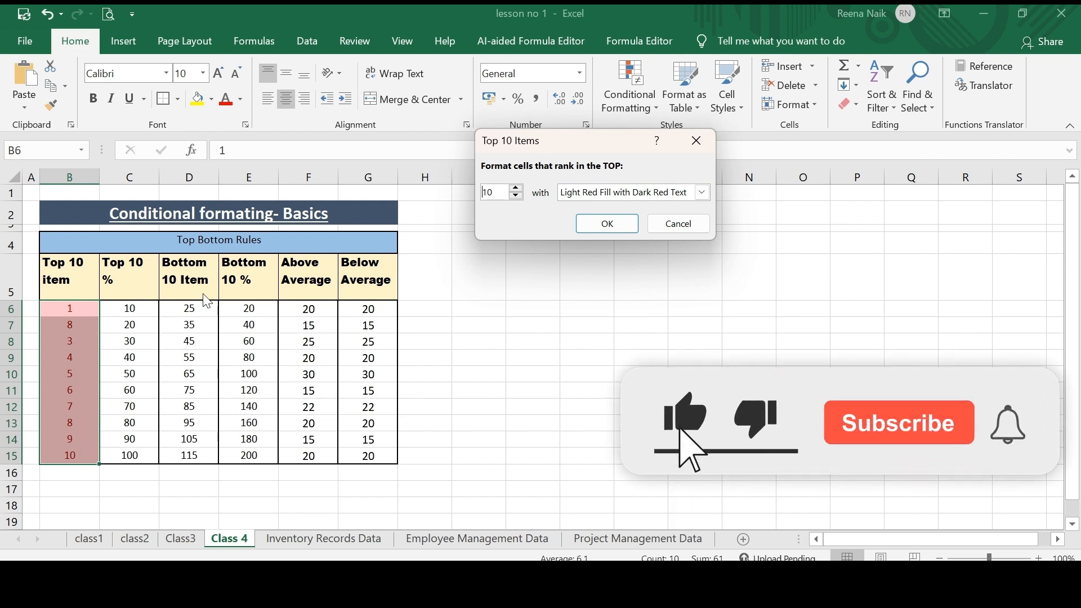
double_click(490, 192)
type("3")
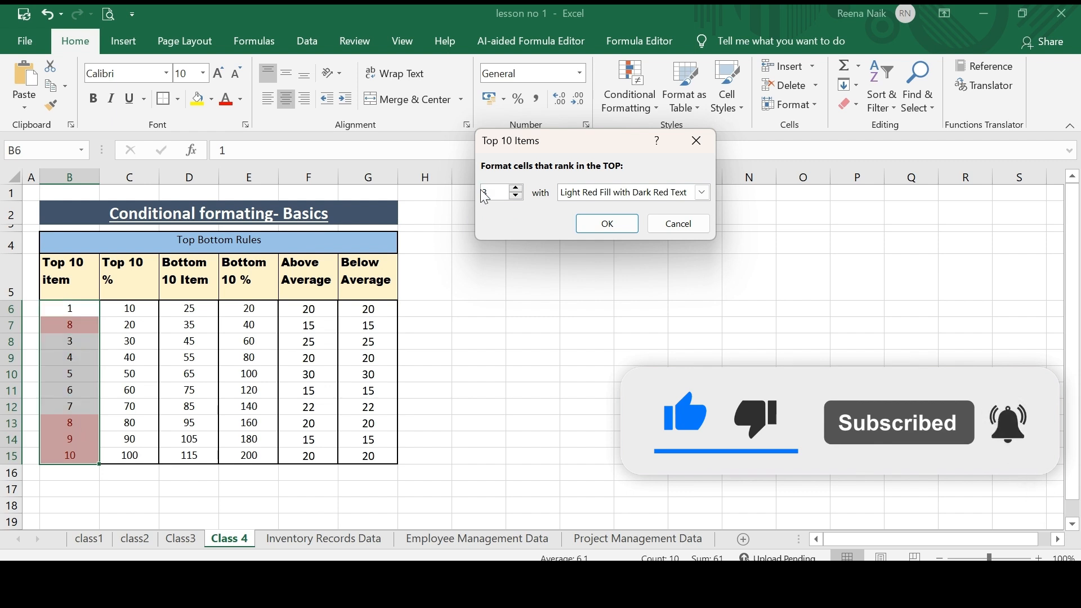
left_click(702, 193)
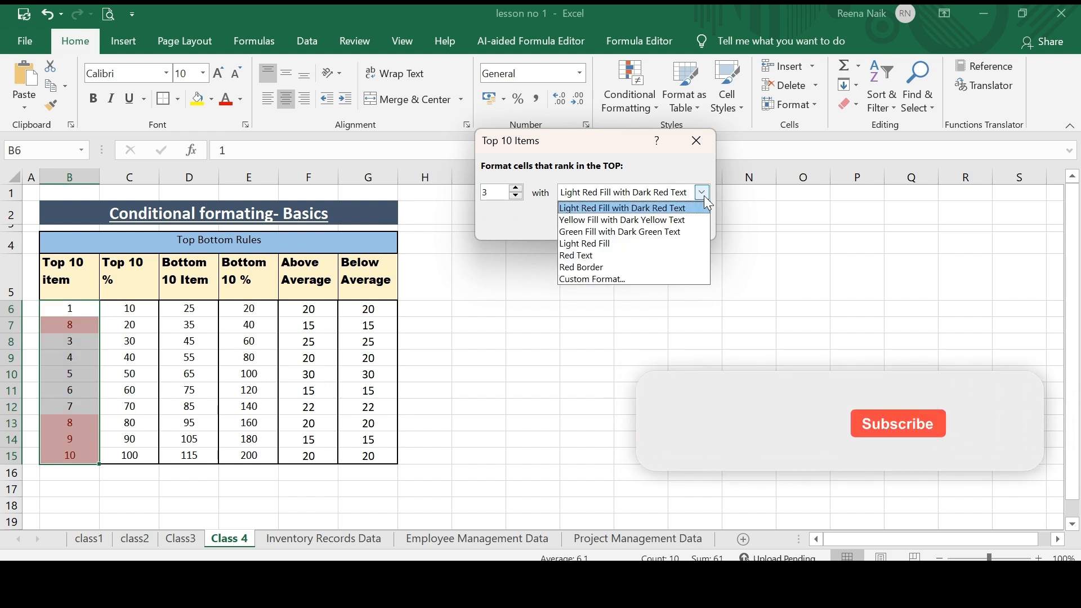
left_click(655, 232)
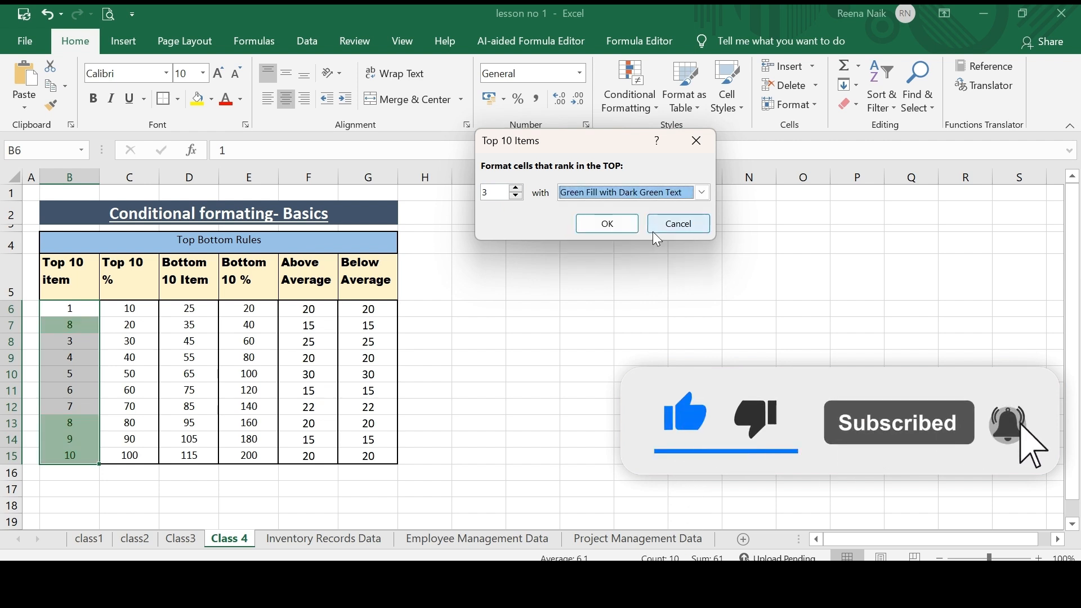
left_click(606, 224)
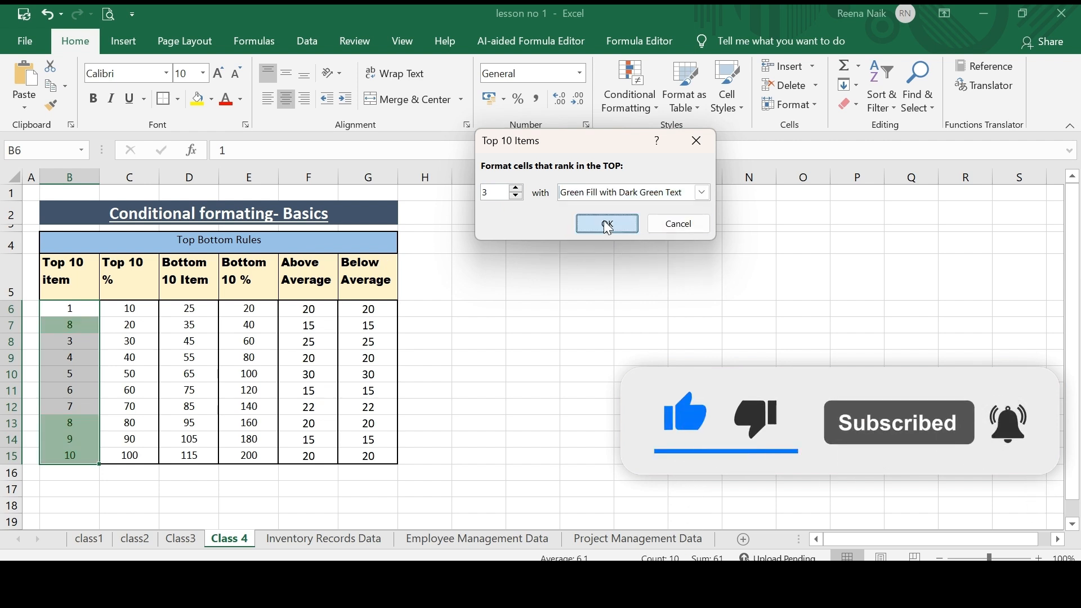
left_click(581, 405)
Change the value in cell B7 of the Top 10 item column to 2
left_click(75, 324)
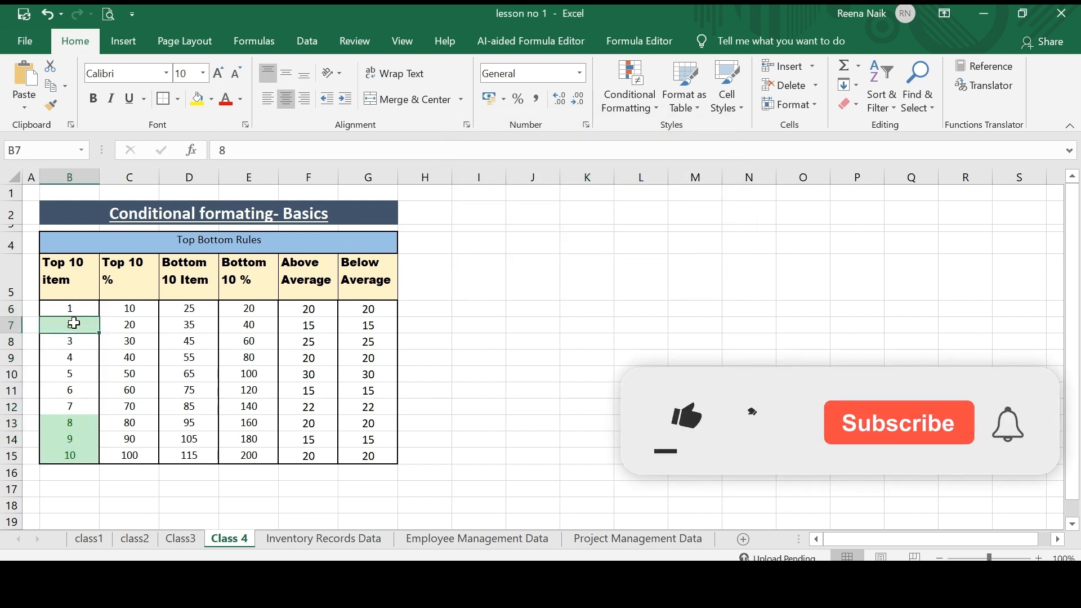
type("2")
key("Return")
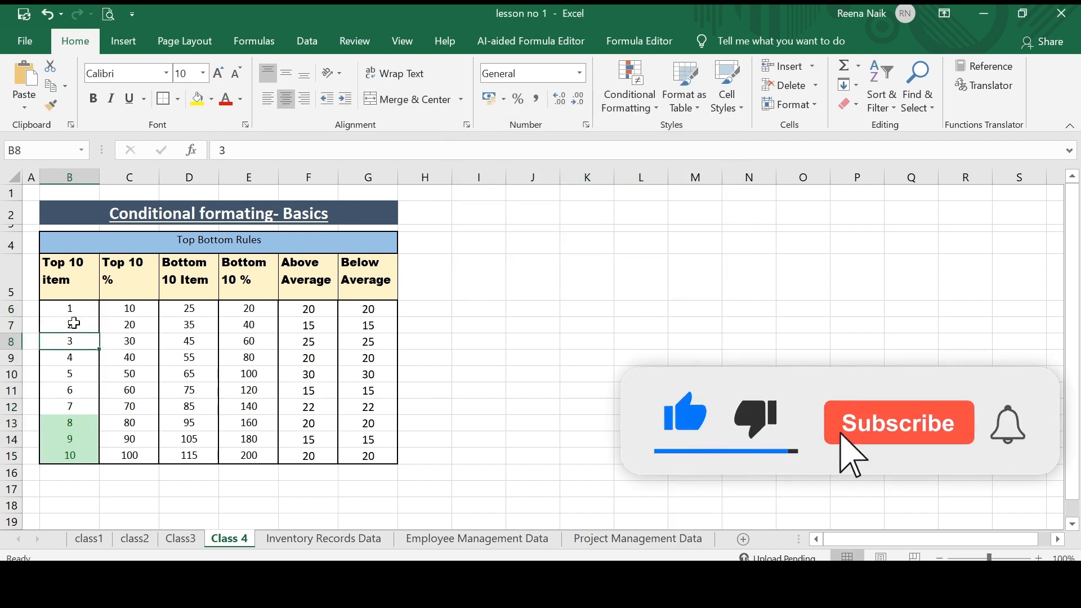
left_click(74, 324)
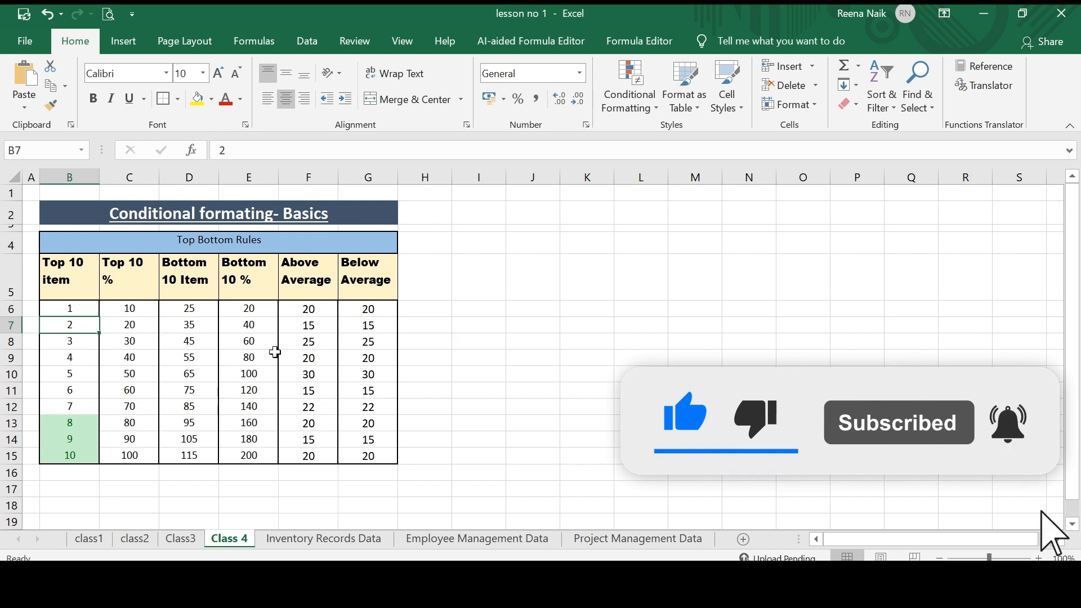
Test the Top 10 Items rule by entering 9 in cell B10, and restore the cell to 5
left_click(81, 379)
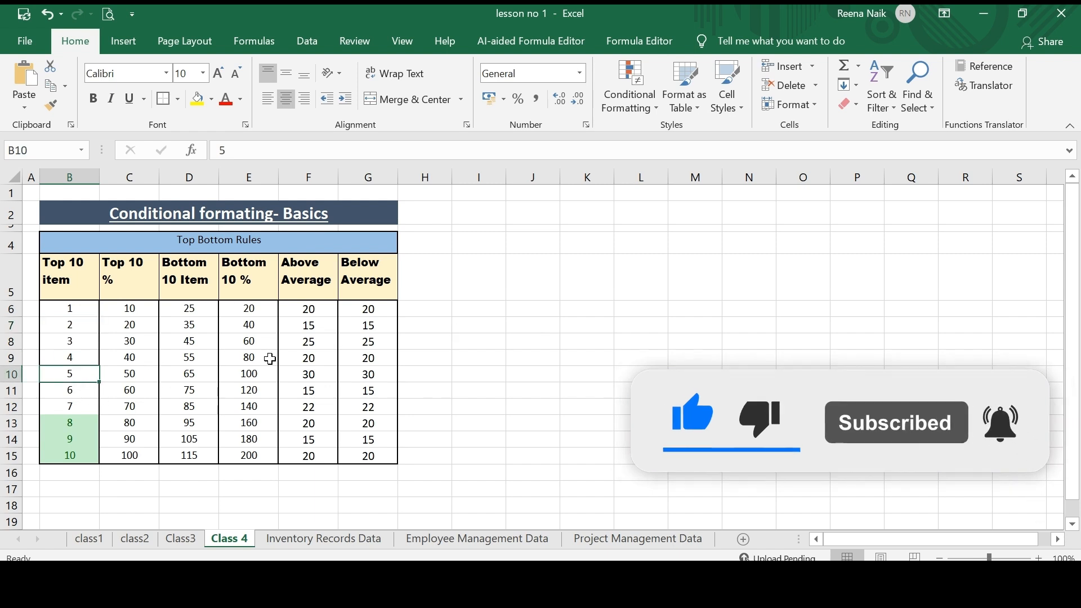
type("9")
key("Return")
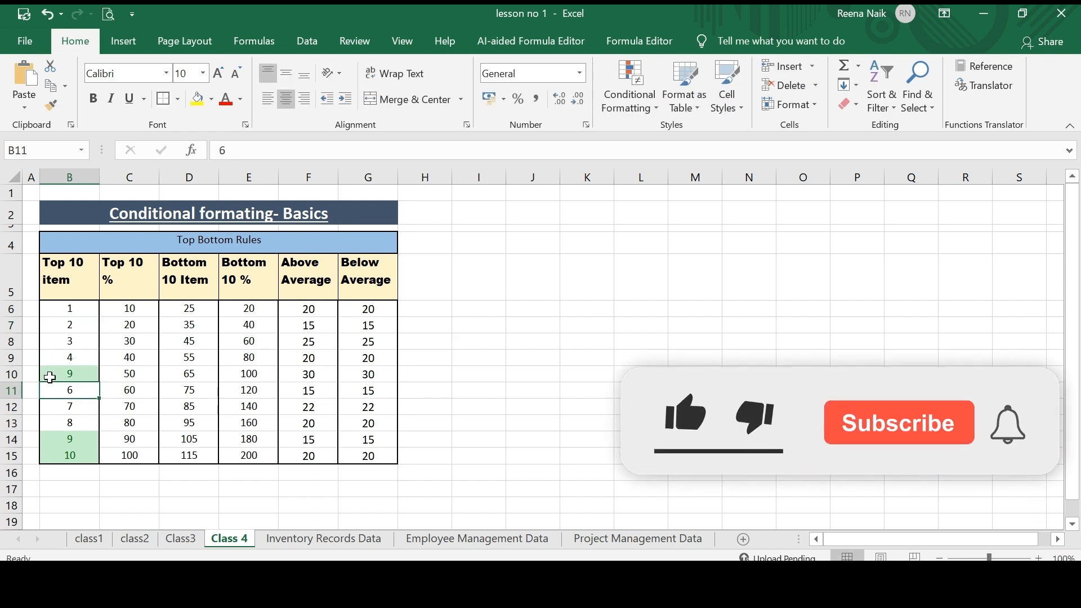
key("ctrl+z")
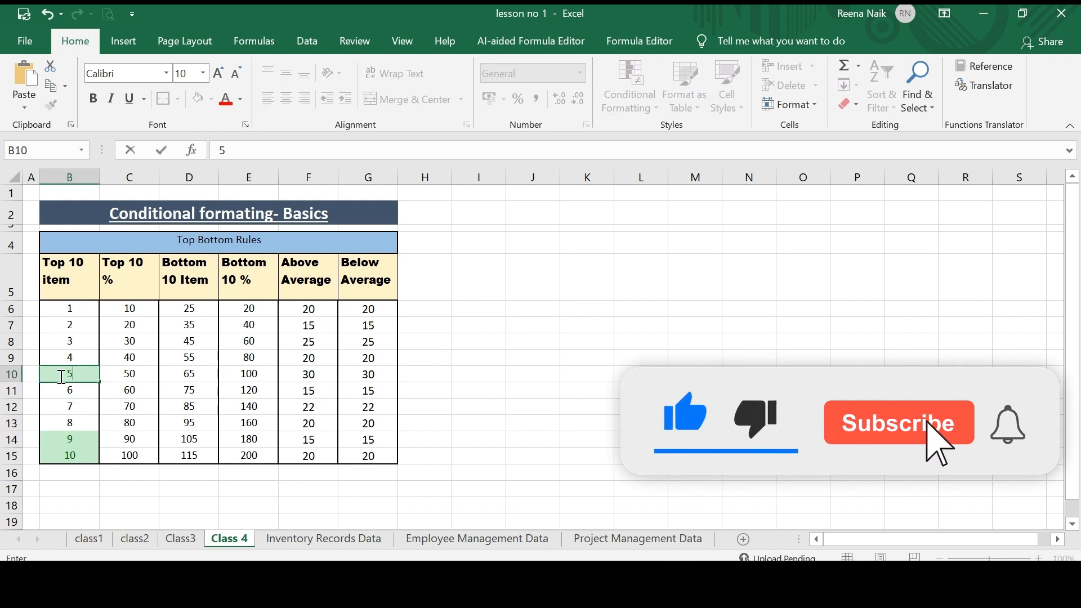
Apply a Top 10 % rule to C6:C15 that formats the top 30% with Light Red Fill with Dark Red Text
left_click(144, 309)
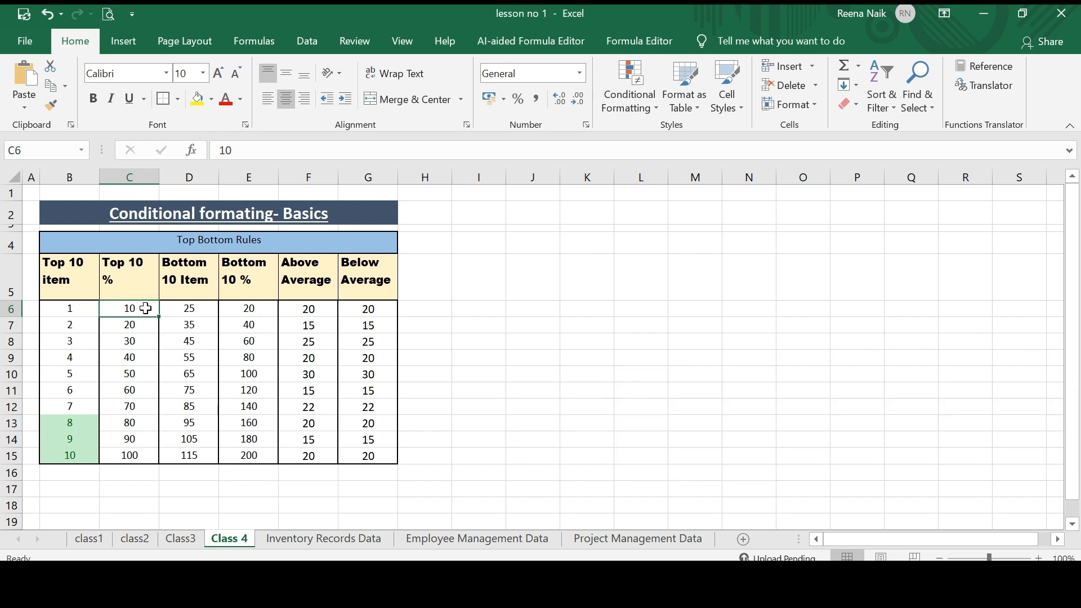
left_click_drag(142, 303, 135, 454)
left_click(657, 106)
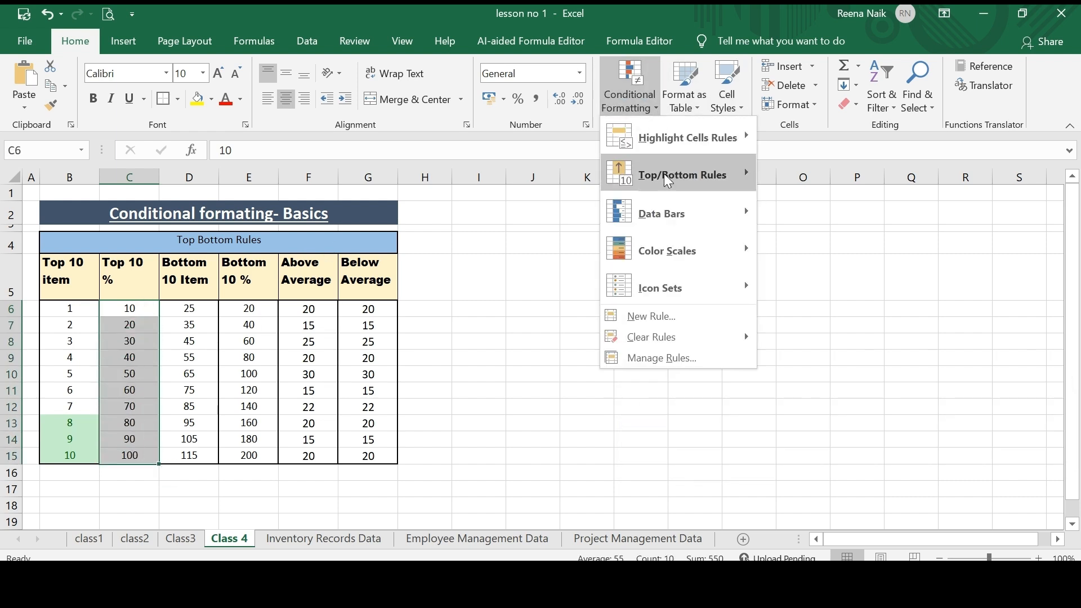
mouse_move(662, 174)
left_click(816, 217)
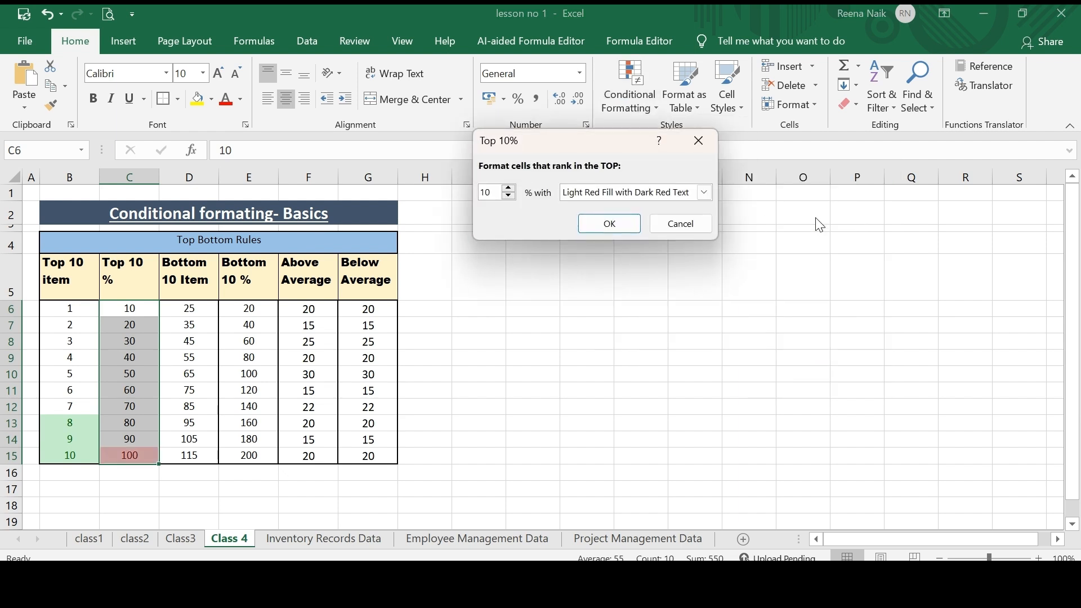
double_click(489, 193)
type("30")
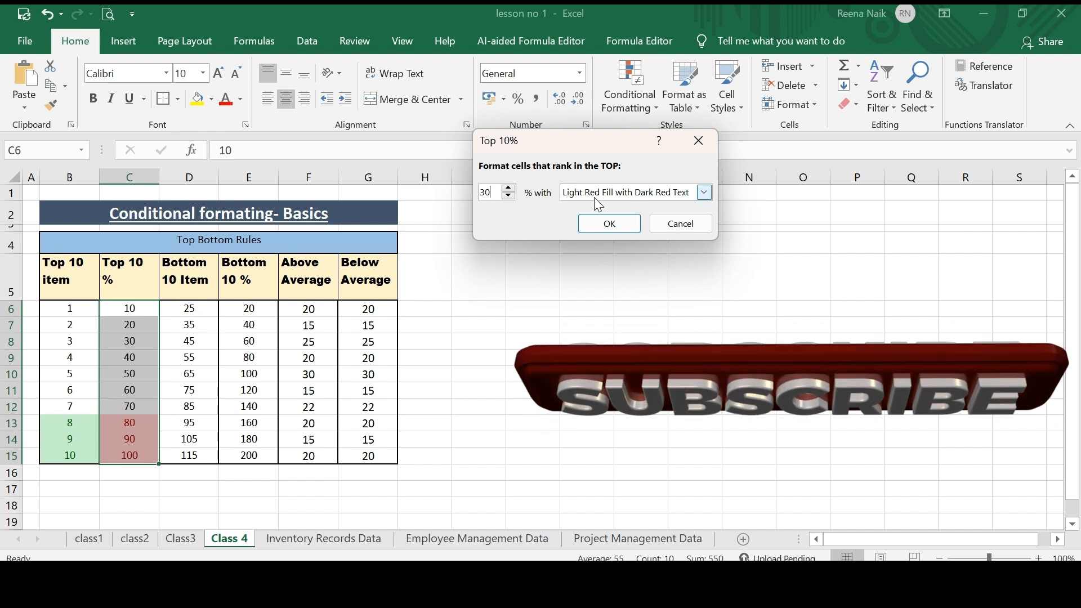
left_click(617, 224)
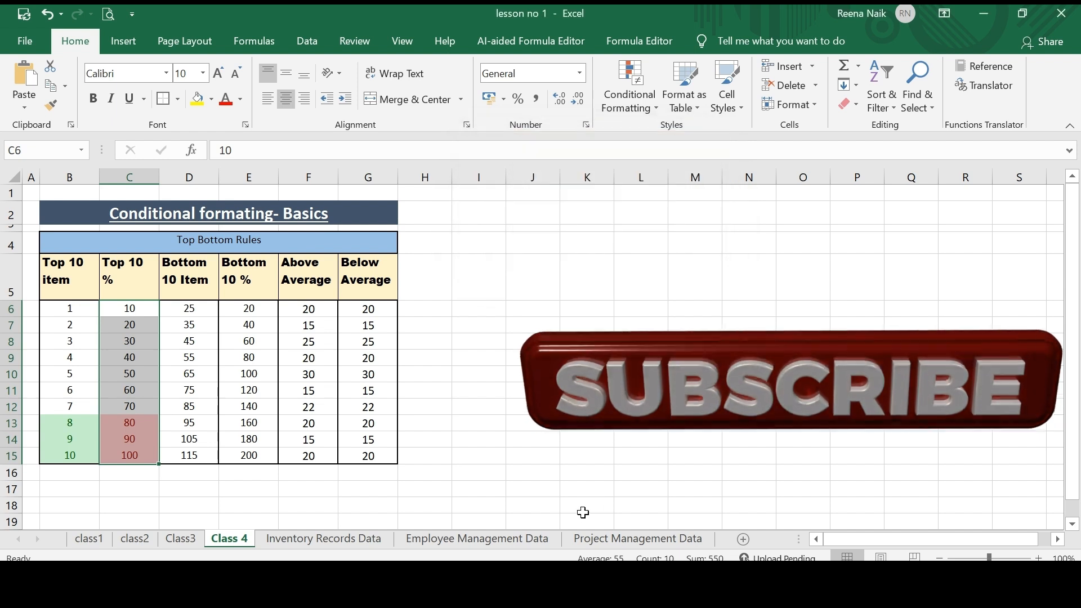
left_click(585, 374)
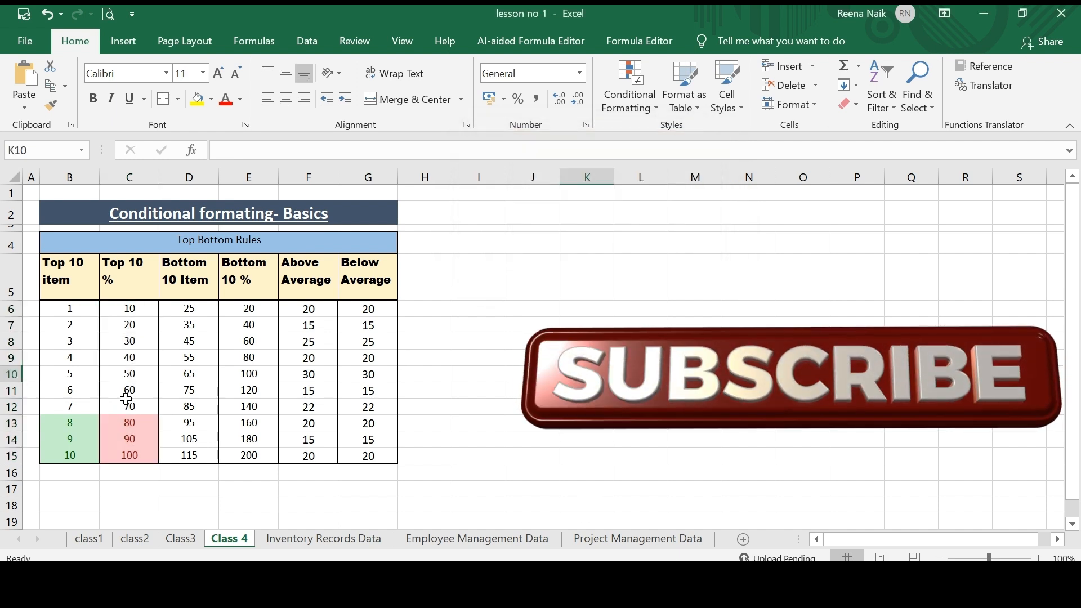
Change the value in cell C8 of the Top 10 % column to 85
left_click(130, 342)
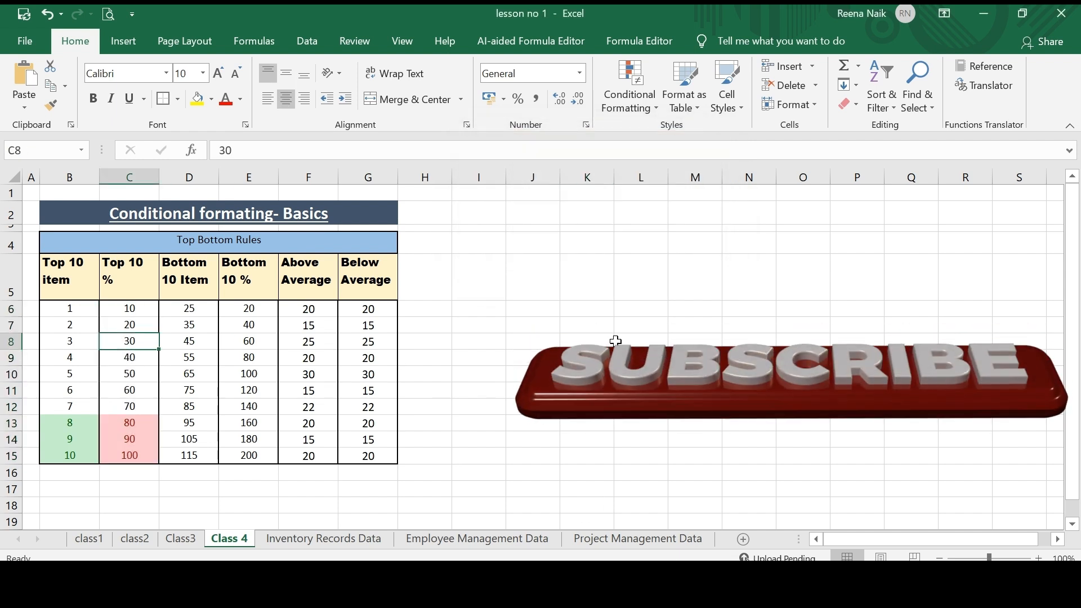
type("85")
key("Return")
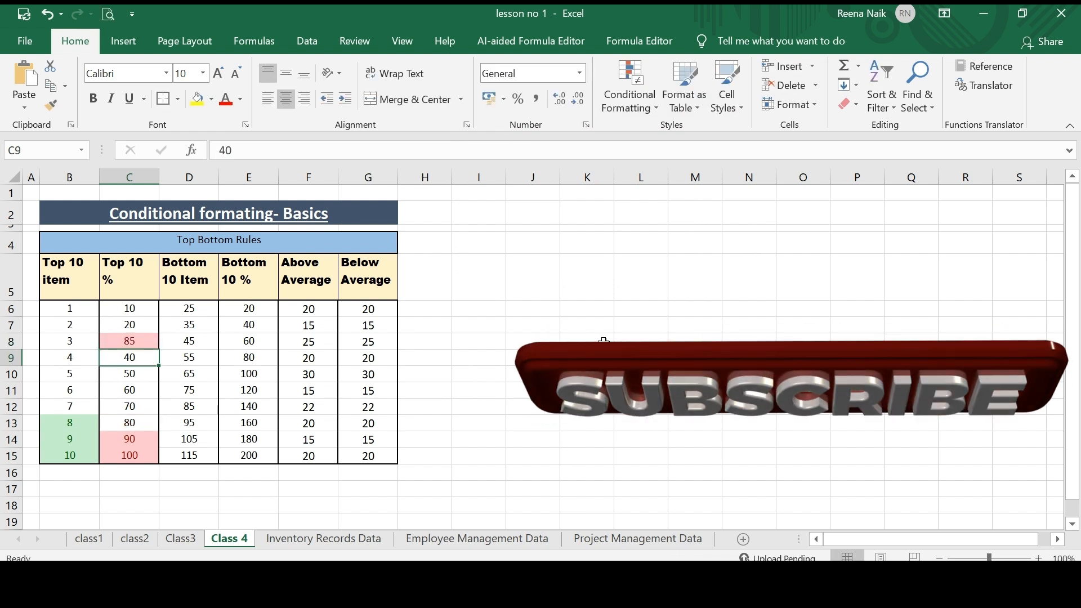
left_click(503, 347)
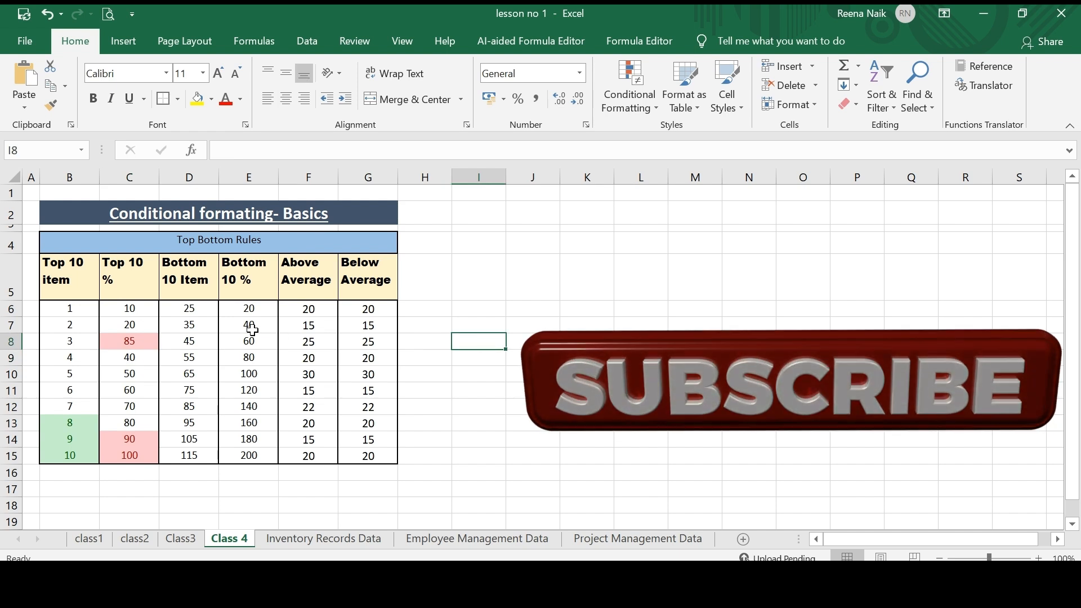
Apply a Bottom 10 Items rule to D6:D15 that formats the bottom 3 values with Green Fill with Dark Green Text
left_click_drag(193, 309, 194, 454)
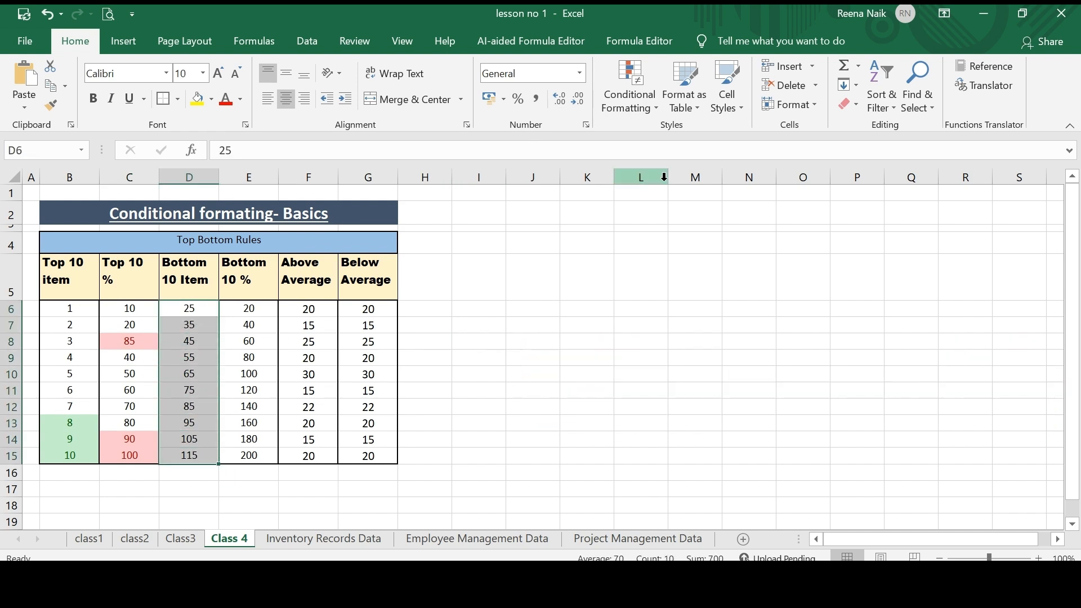
left_click(660, 108)
mouse_move(715, 181)
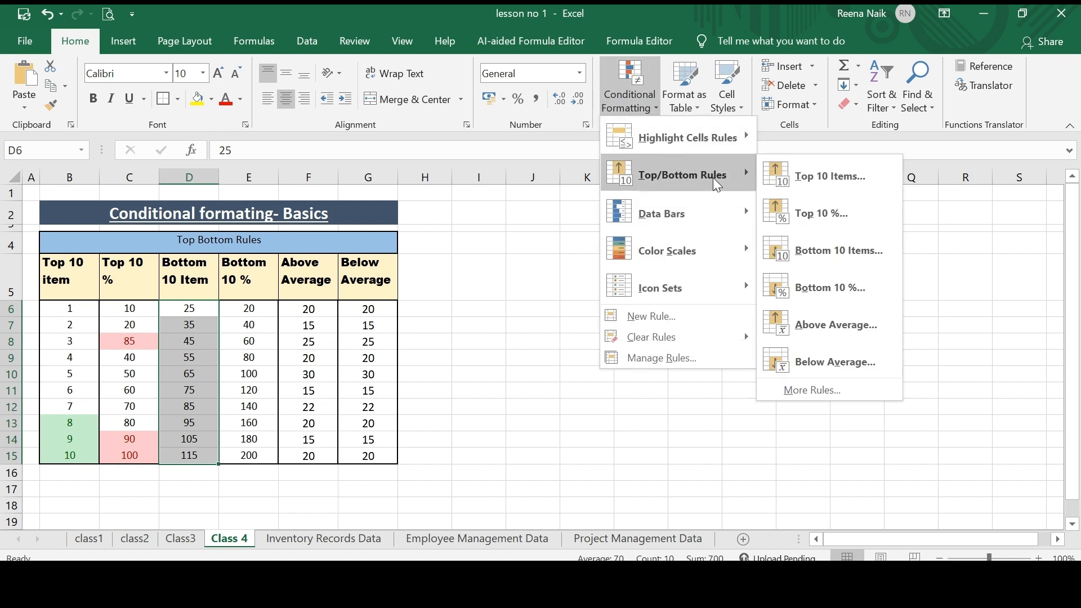
left_click(816, 255)
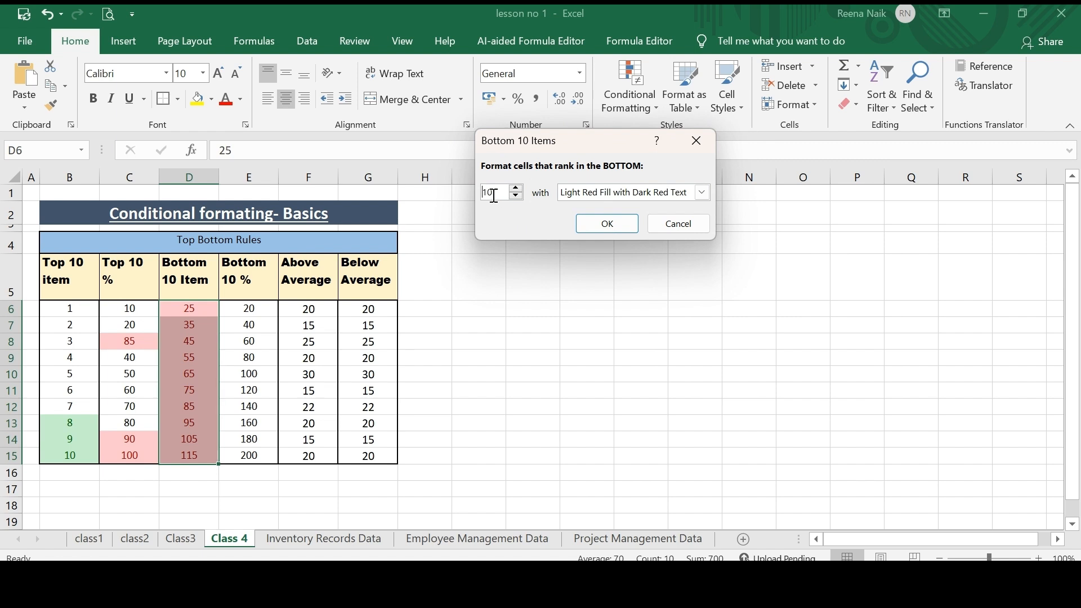
left_click_drag(494, 193, 481, 192)
type("3")
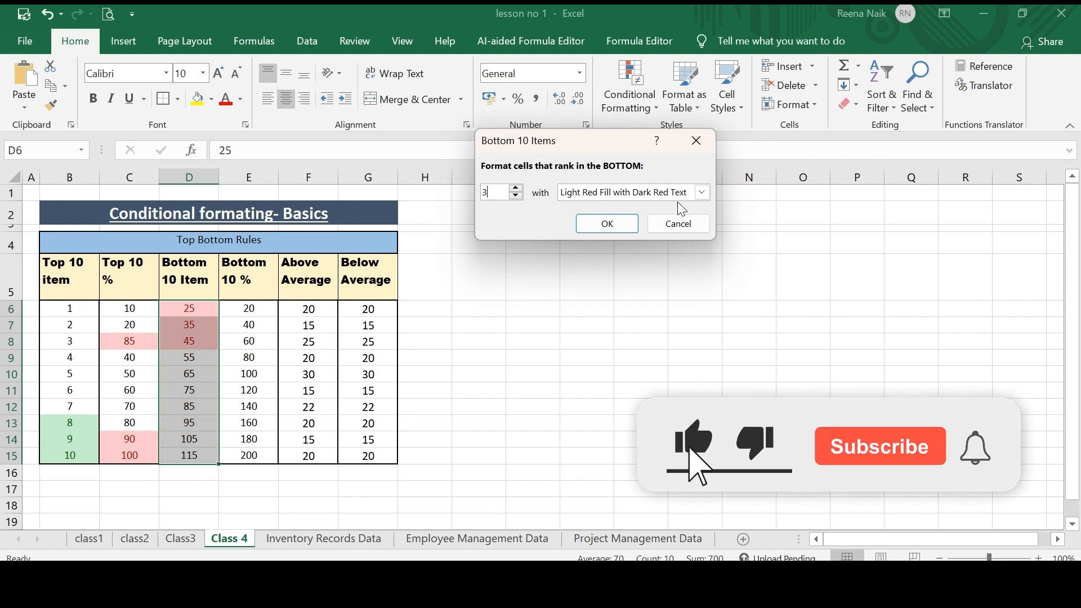
left_click(701, 193)
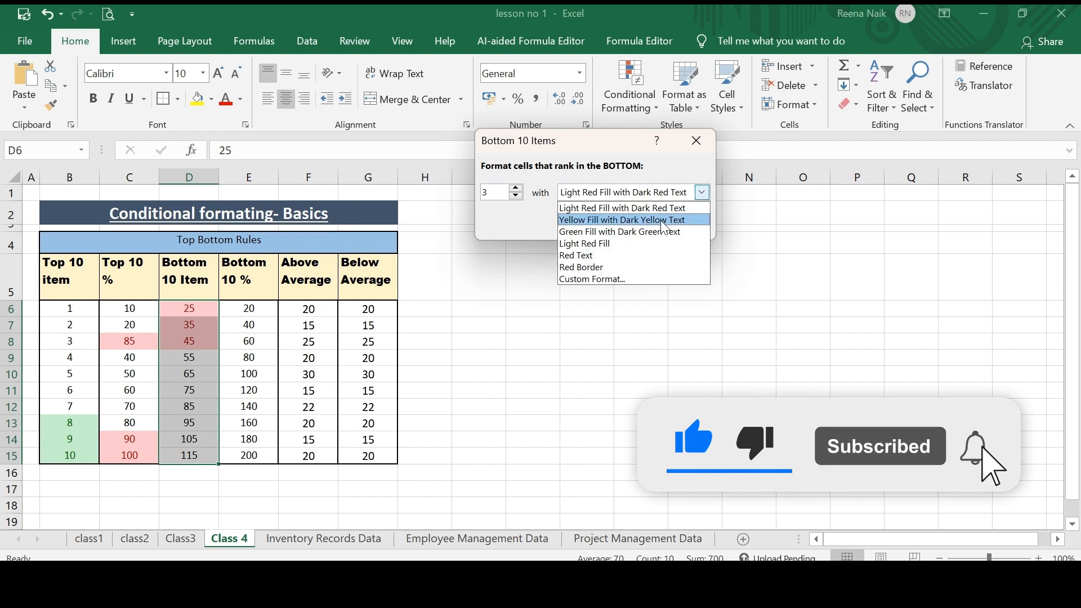
left_click(647, 230)
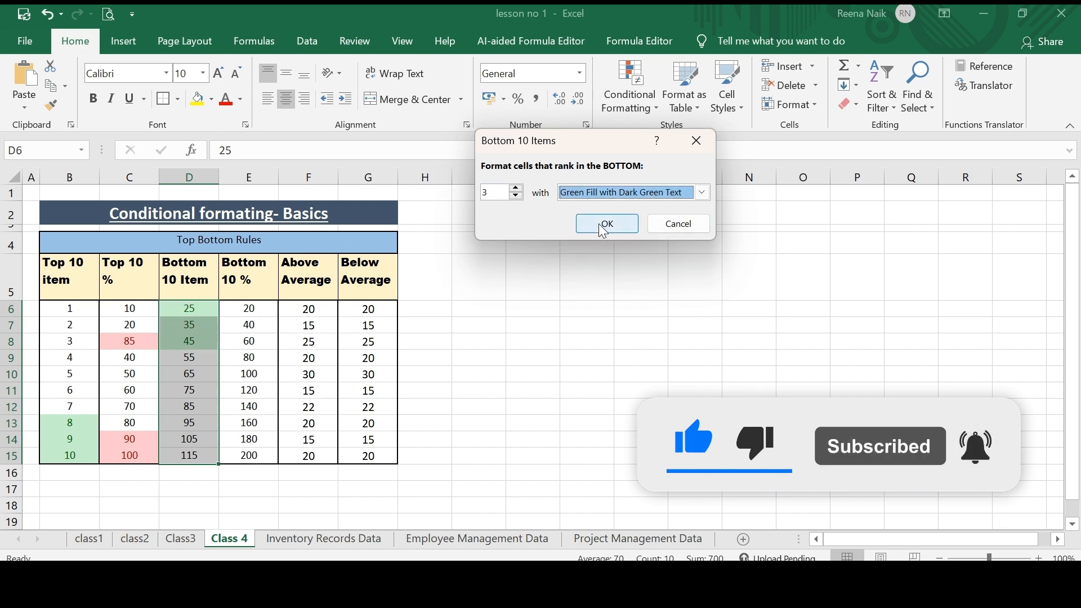
left_click(603, 230)
left_click(579, 321)
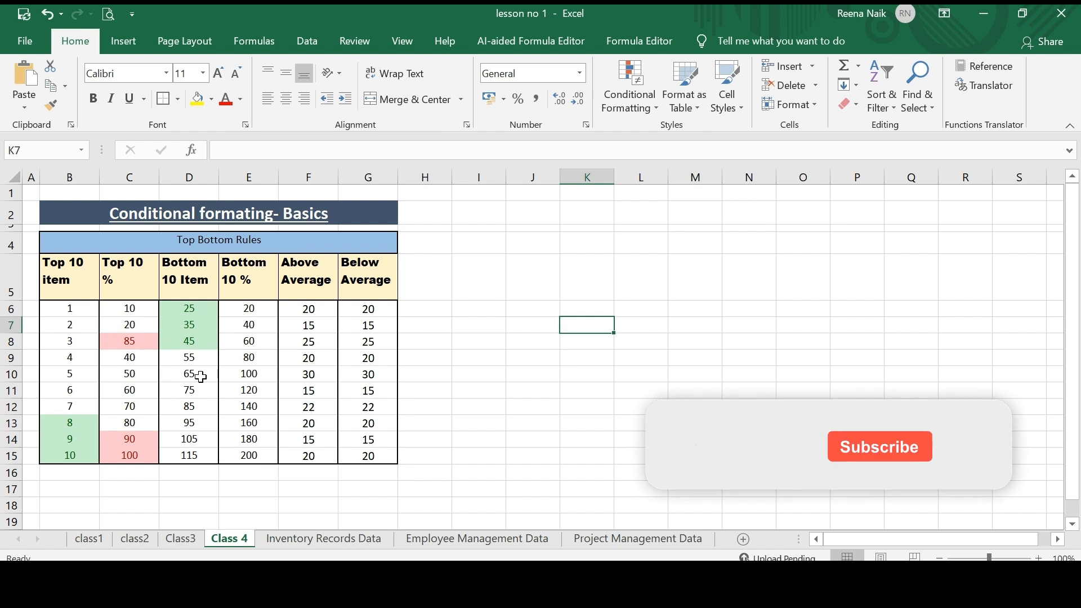
Change the value in cell D12 of the Bottom 10 Item column to 30
left_click(201, 377)
left_click(202, 404)
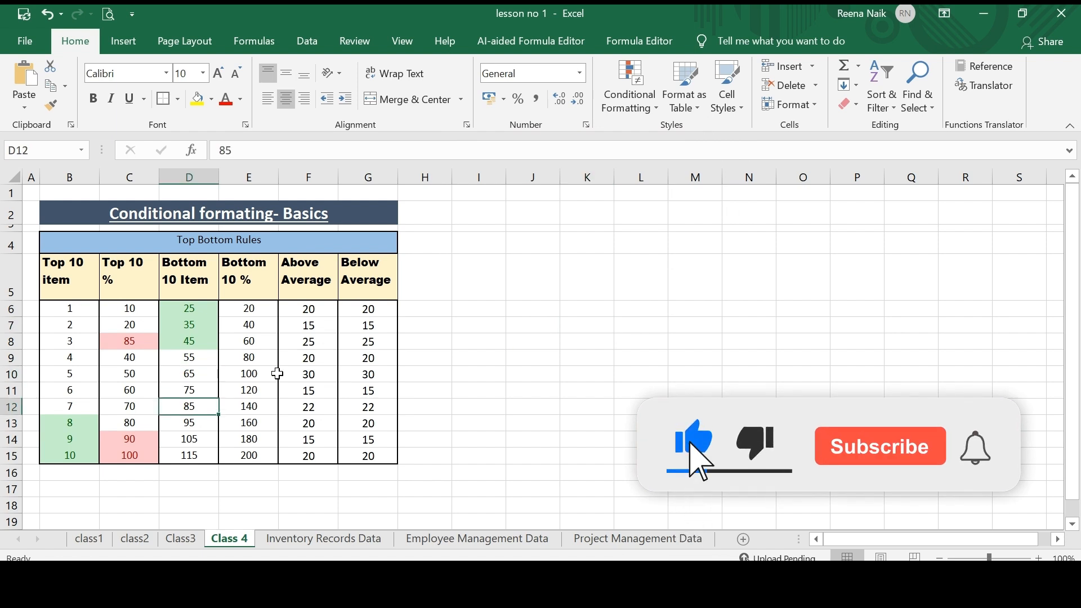
type("30")
key("Return")
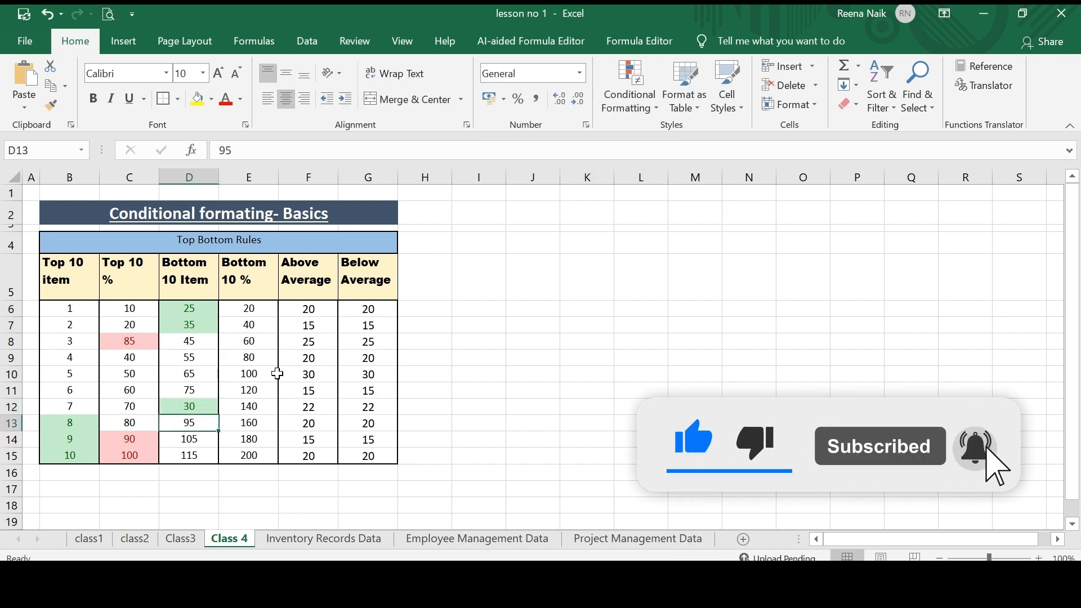
left_click(476, 328)
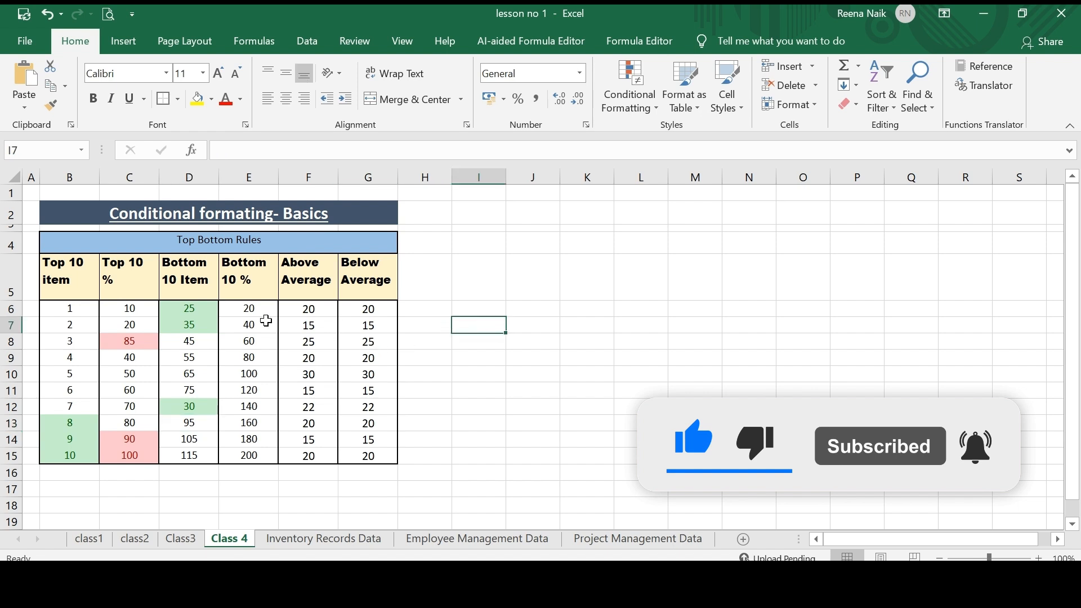
Apply a Bottom 10 % rule to E6:E15 that formats the bottom 30% with Light Red Fill with Dark Red Text
left_click_drag(263, 312, 258, 451)
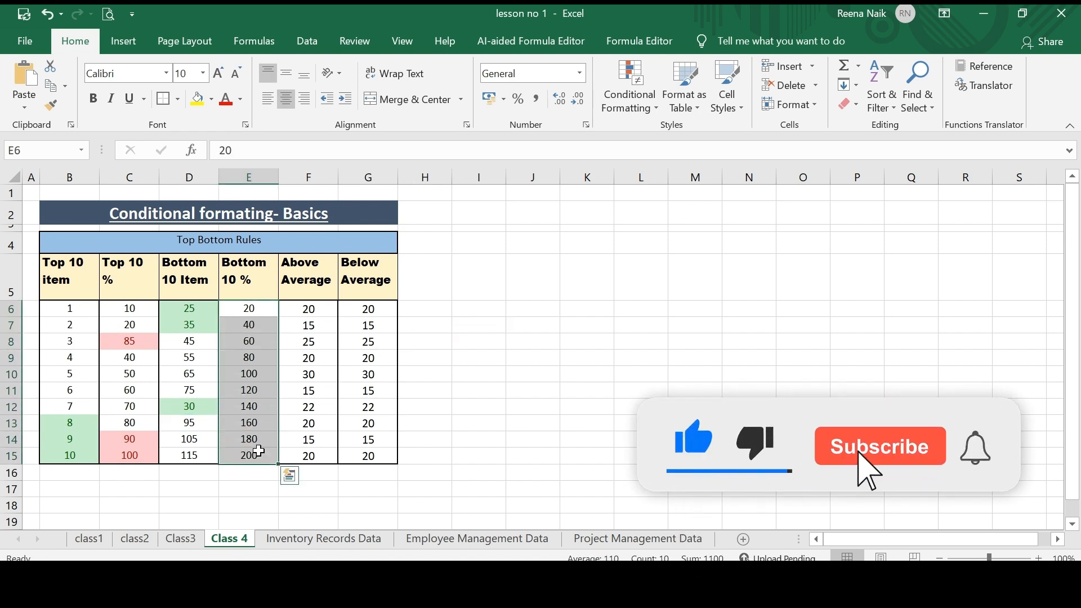
left_click(251, 325)
left_click_drag(251, 309, 256, 457)
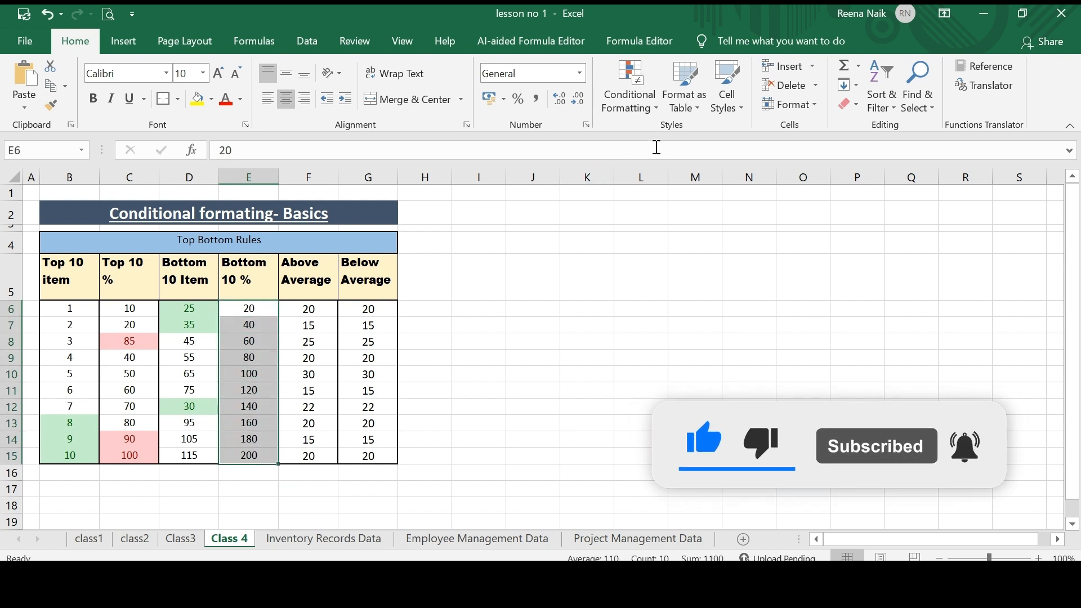
left_click(657, 109)
mouse_move(660, 168)
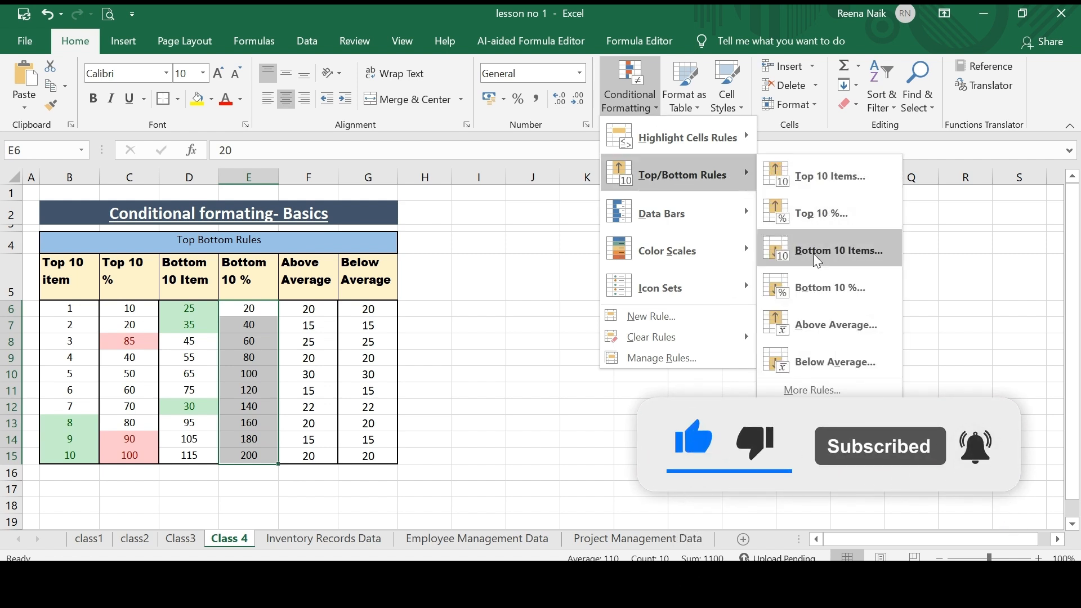
left_click(817, 285)
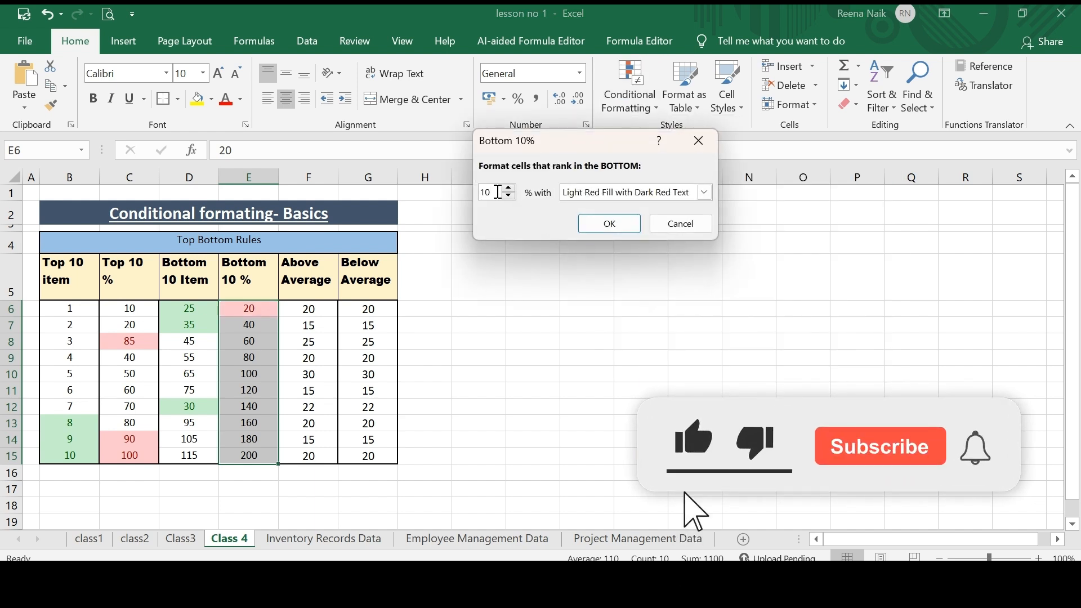
left_click_drag(498, 192, 479, 192)
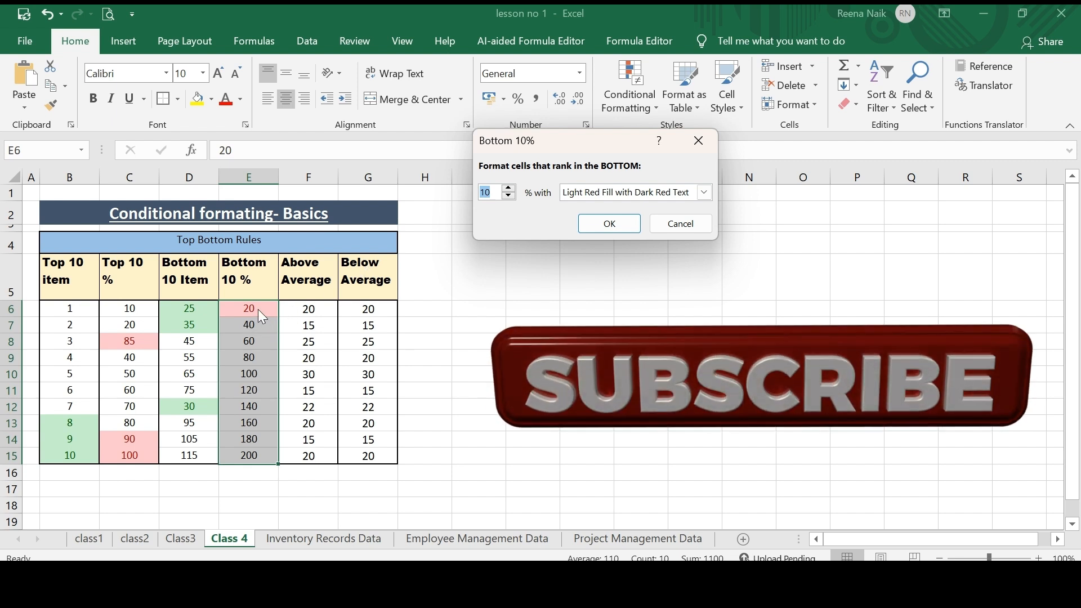
left_click(492, 194)
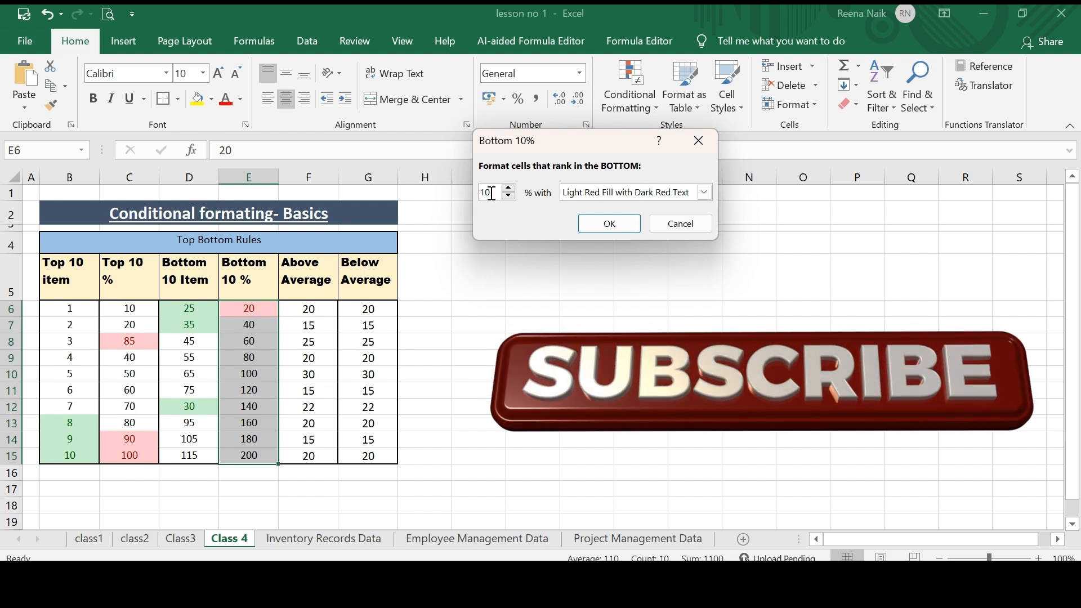
left_click_drag(492, 193, 478, 192)
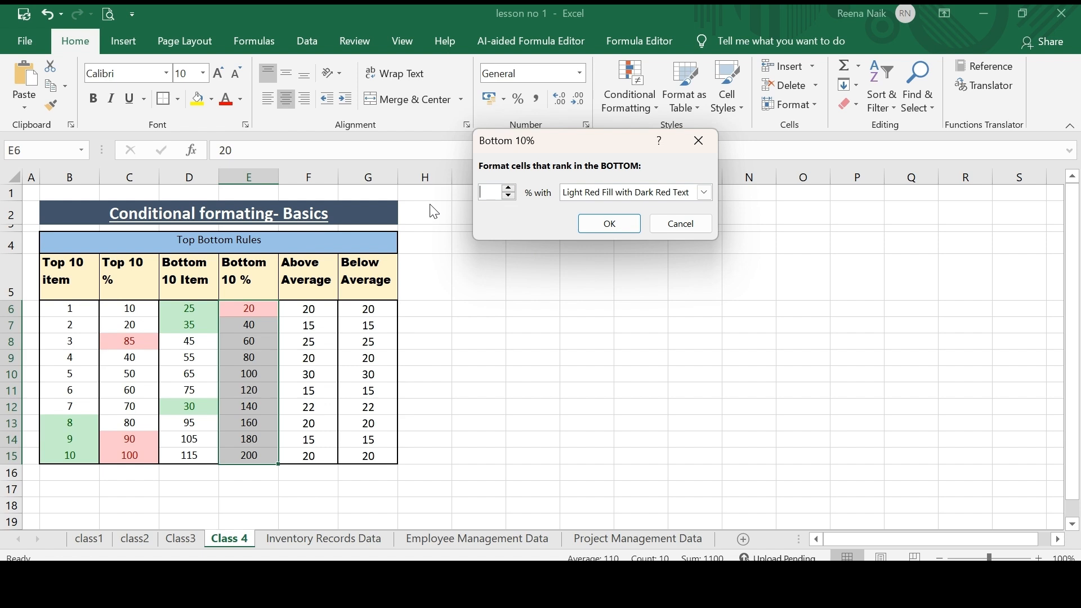
type("0")
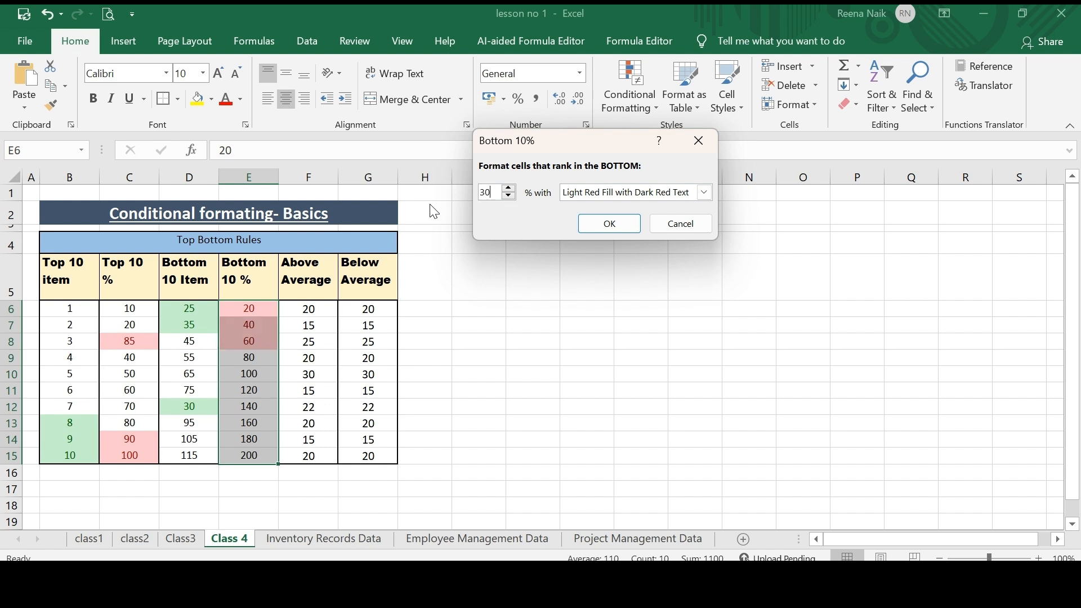
key("BackSpace")
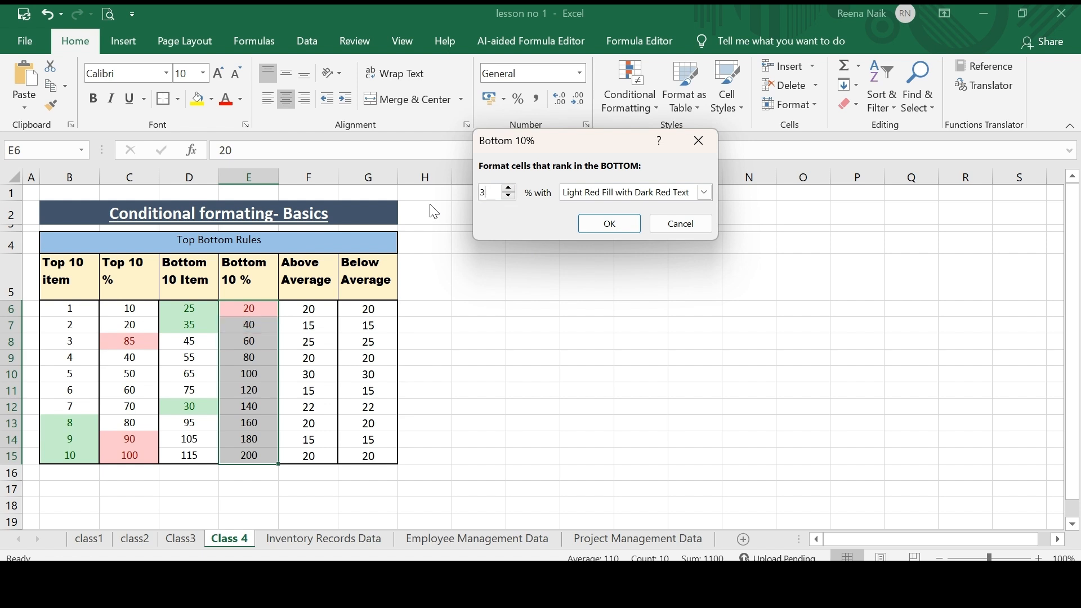
type("20")
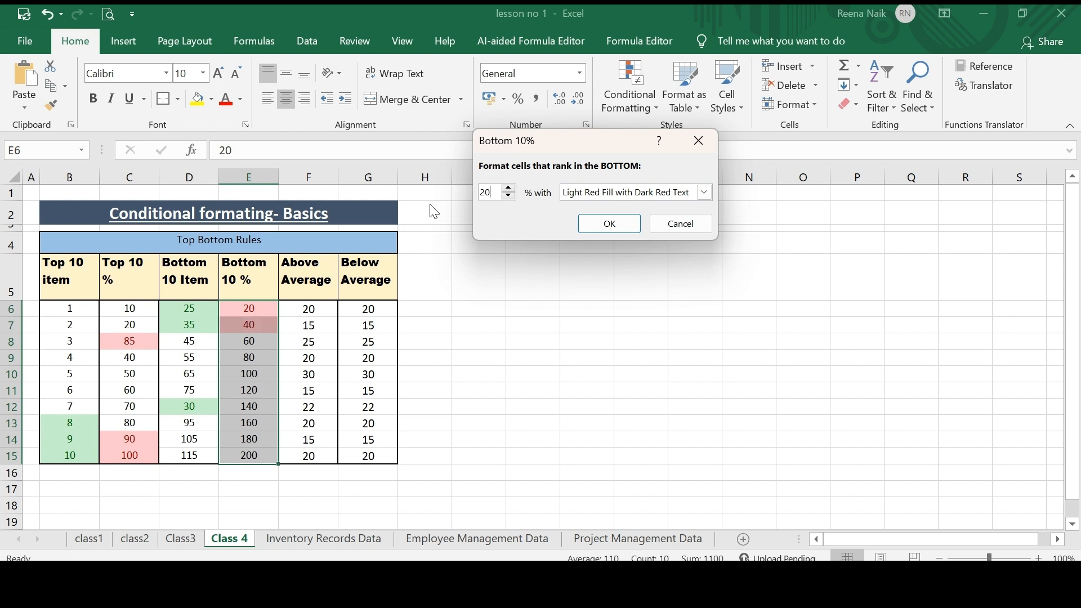
key("BackSpace")
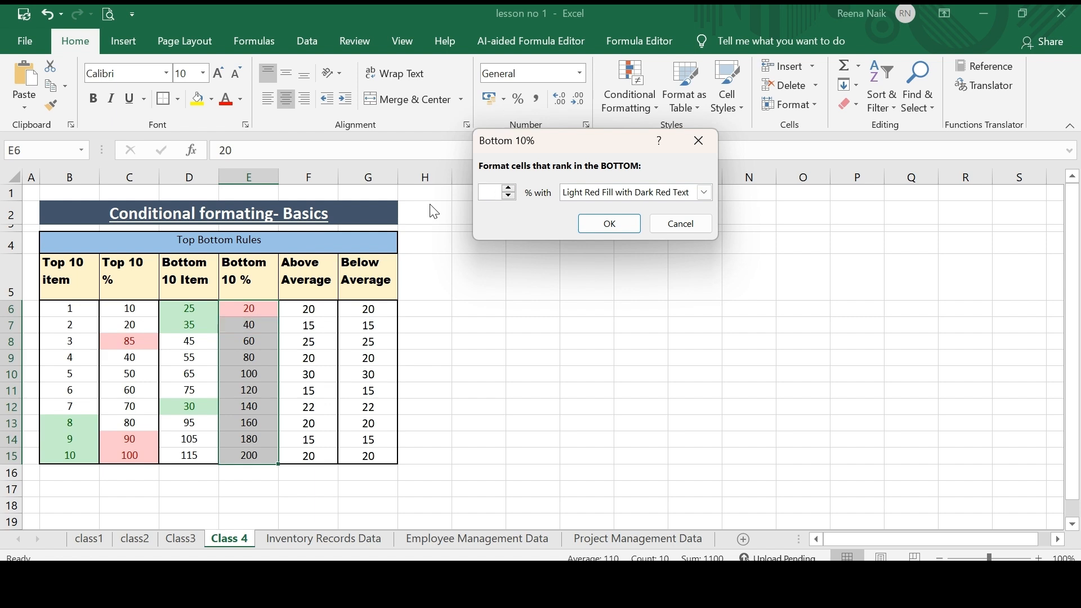
type("30")
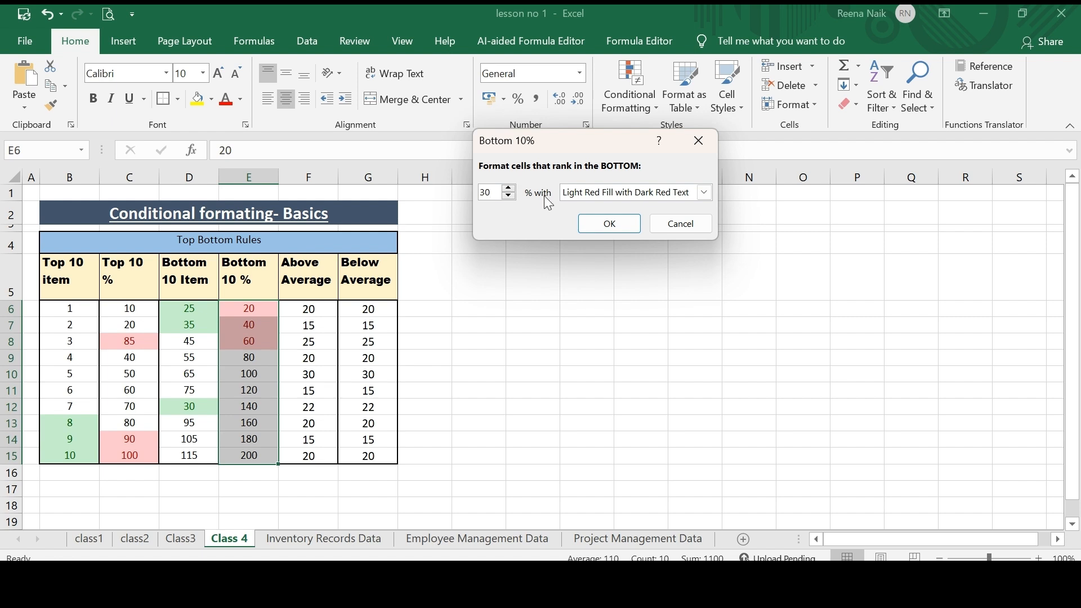
left_click(606, 225)
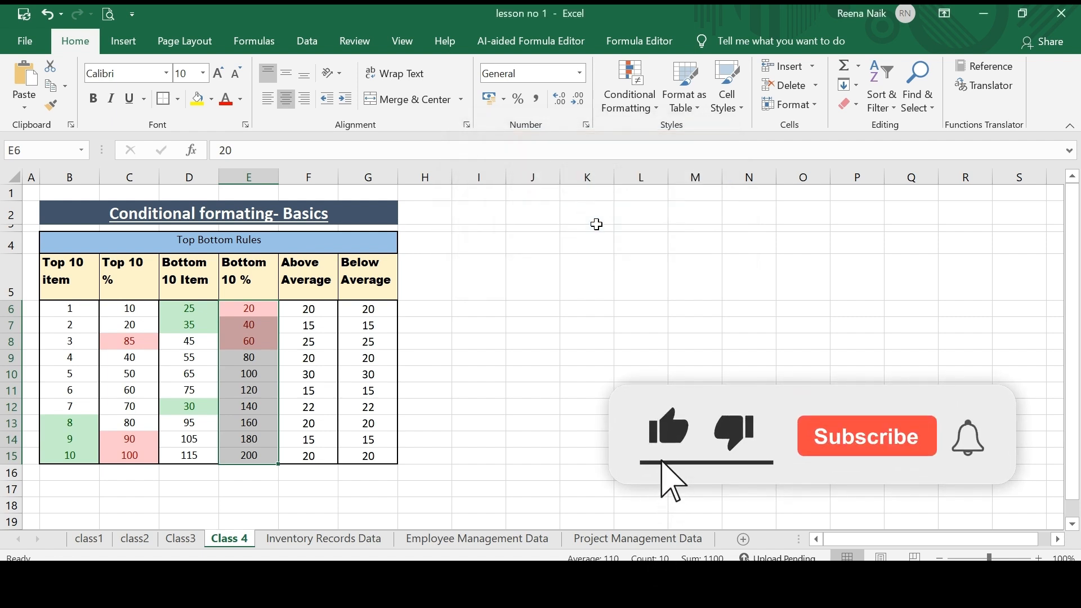
left_click(530, 371)
Change the value in cell E13 of the Bottom 10 % column to 25
left_click(248, 423)
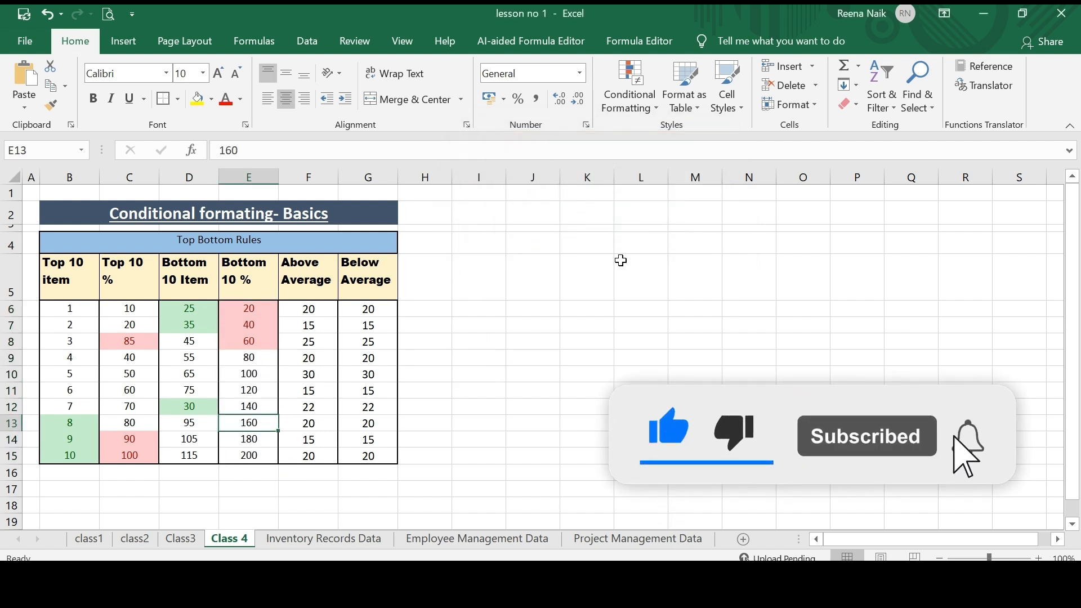
type("25")
key("Return")
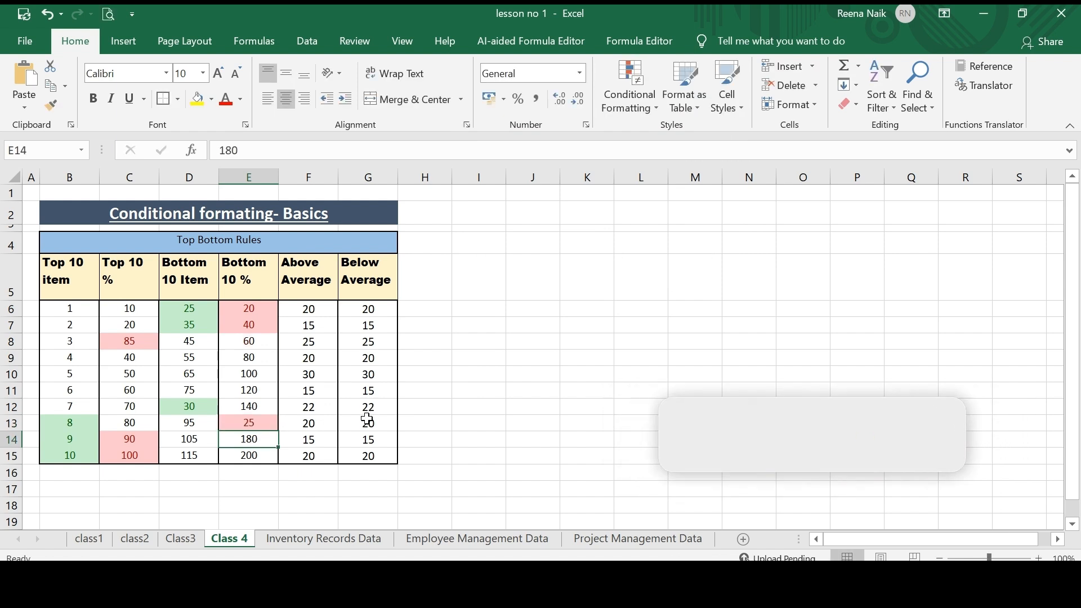
key("Up")
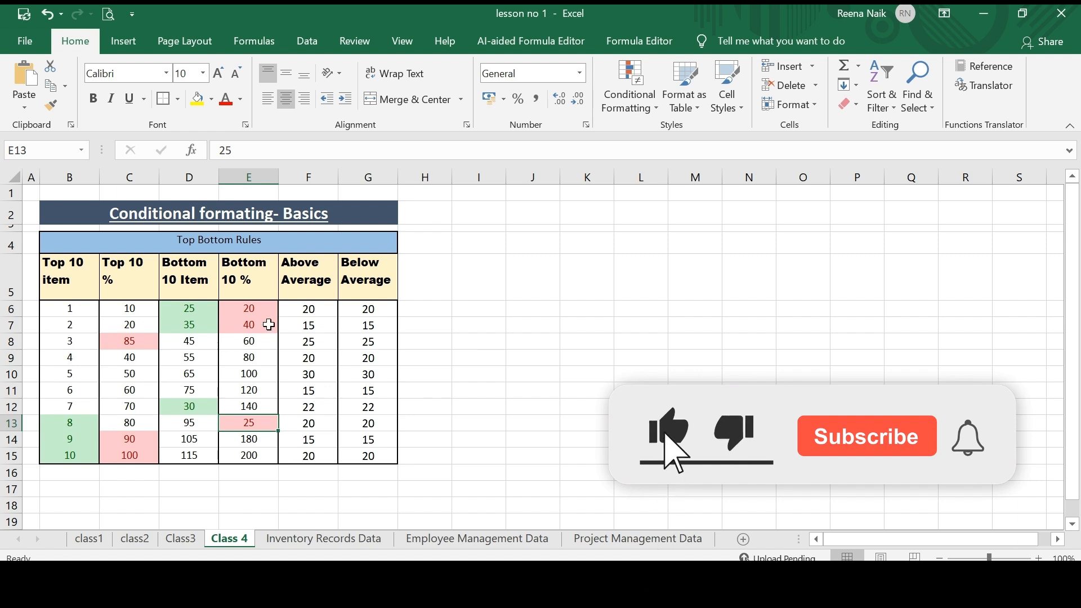
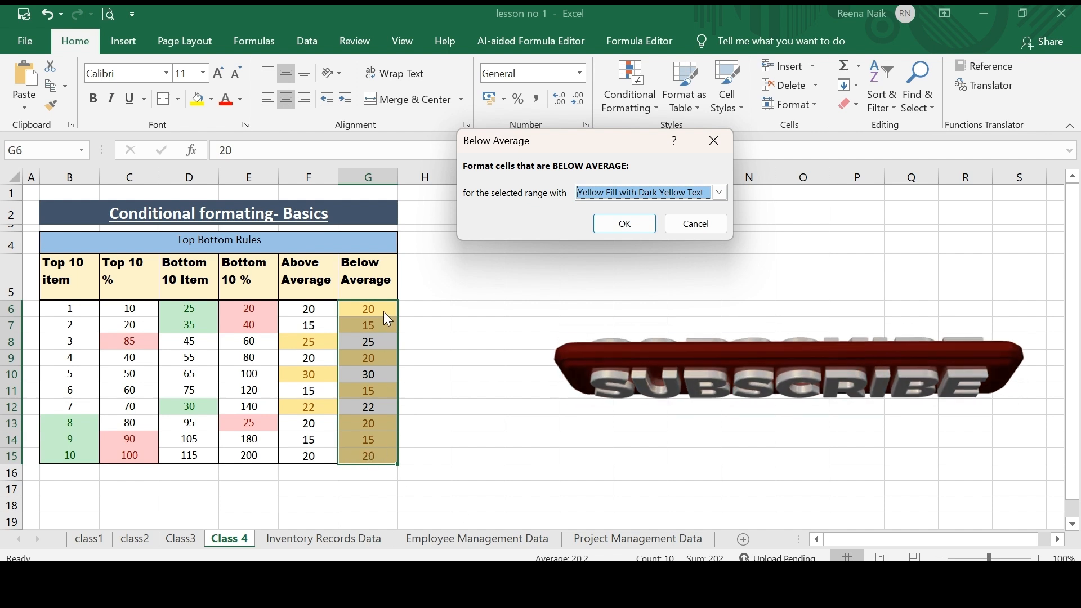
Apply the Below Average rule to G6:G15 with Yellow Fill with Dark Yellow Text
left_click(621, 232)
left_click(545, 409)
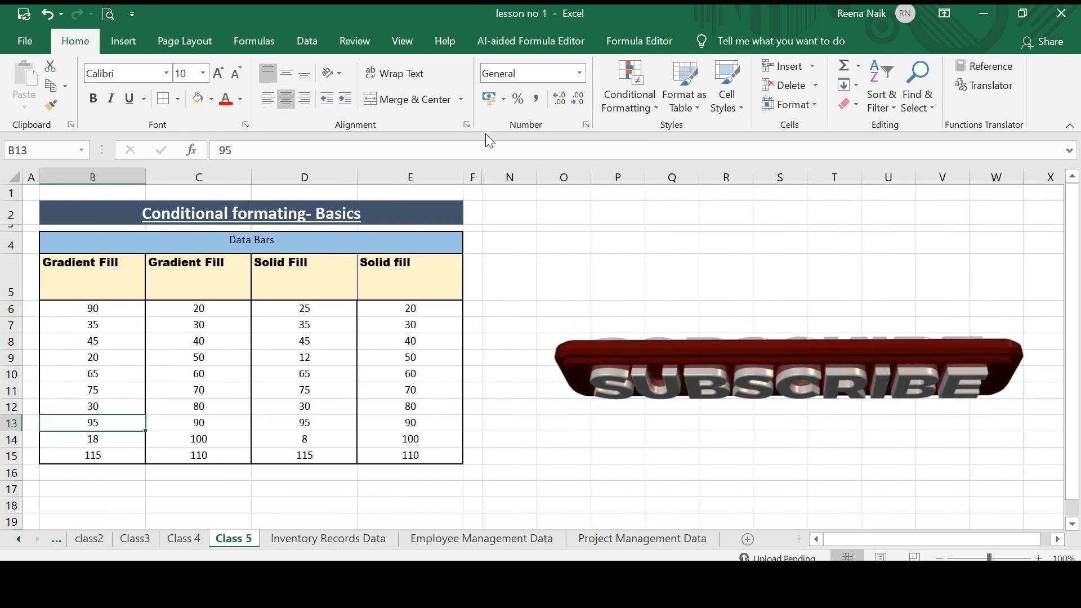
Examine the Gradient Fill and Solid Fill data bar options and the matching columns of the Class 5 sheet's Data Bars table
left_click(653, 106)
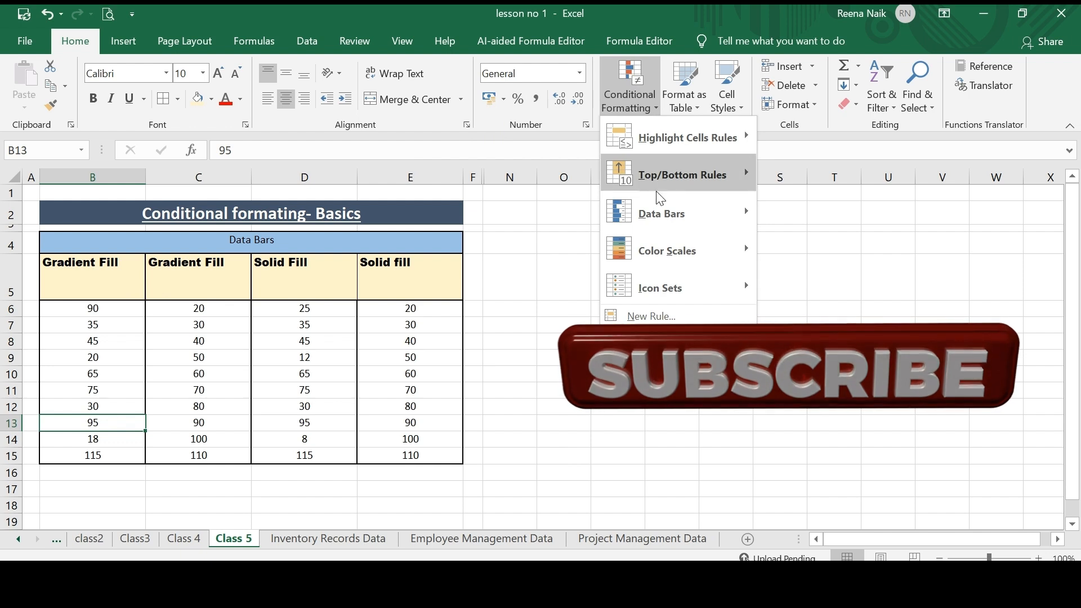
mouse_move(653, 215)
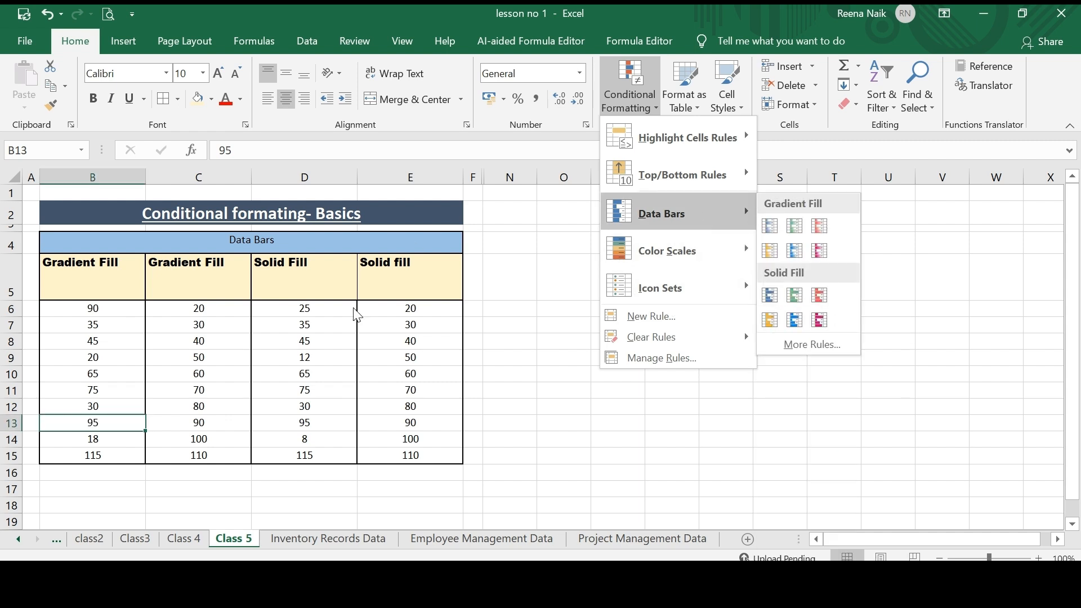
left_click(489, 345)
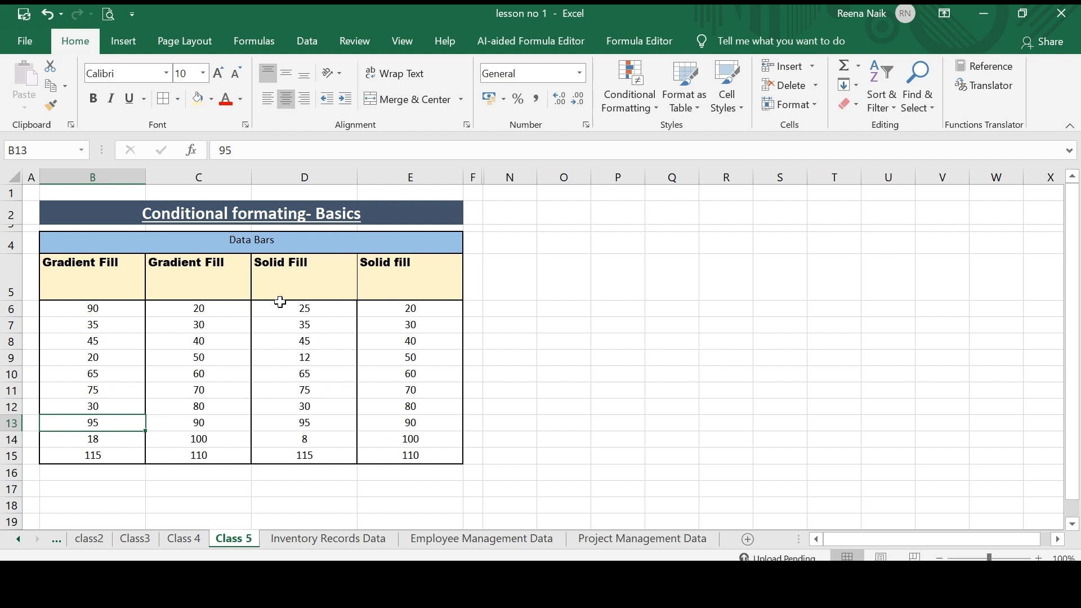
left_click(92, 275)
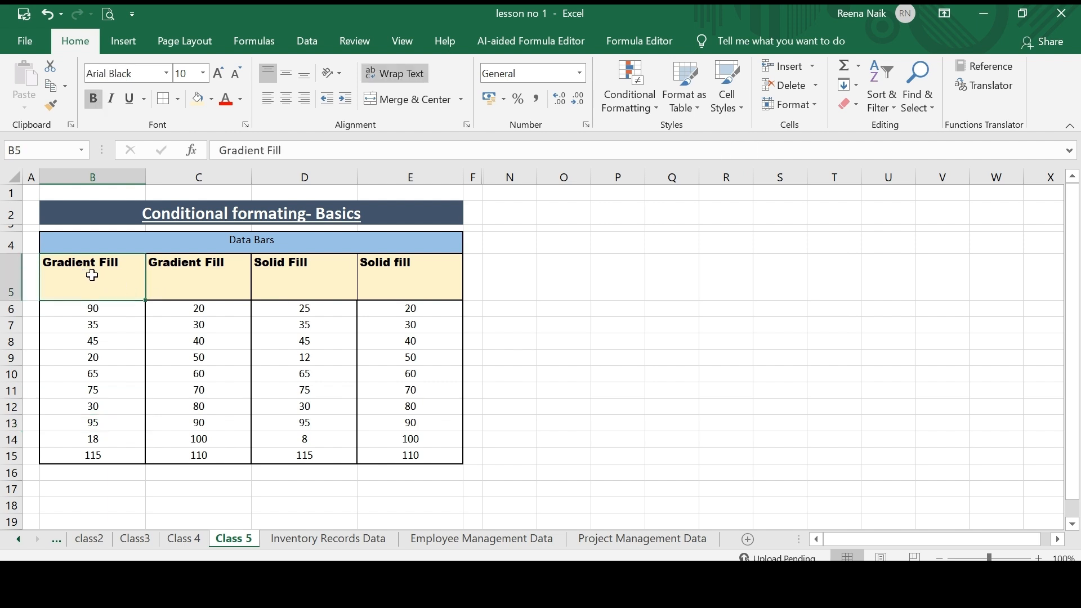
left_click(221, 275)
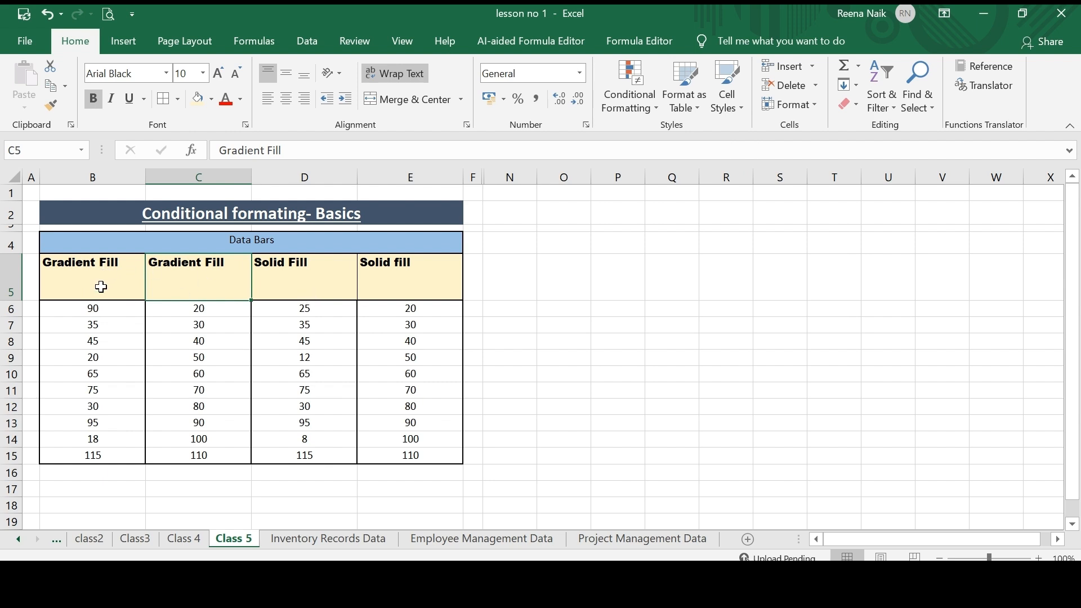
left_click(100, 278)
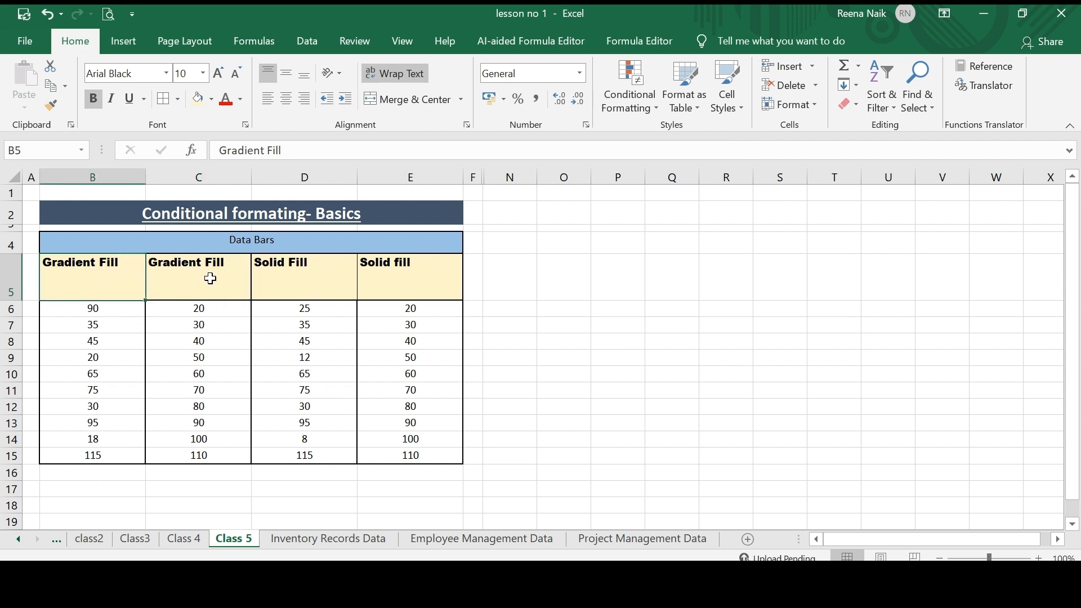
left_click(306, 281)
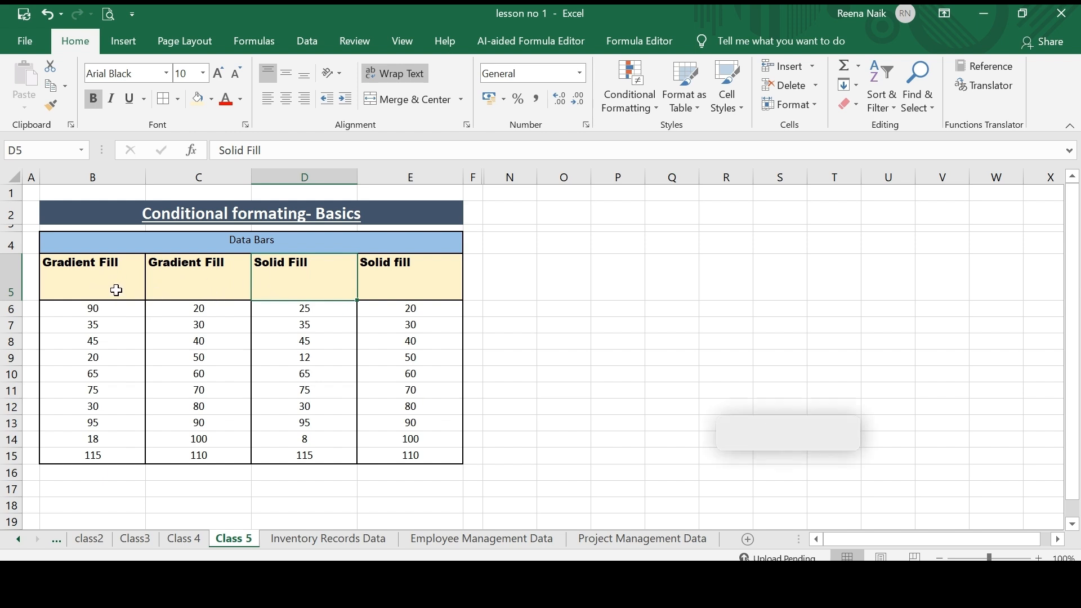
left_click(92, 280)
left_click(308, 282)
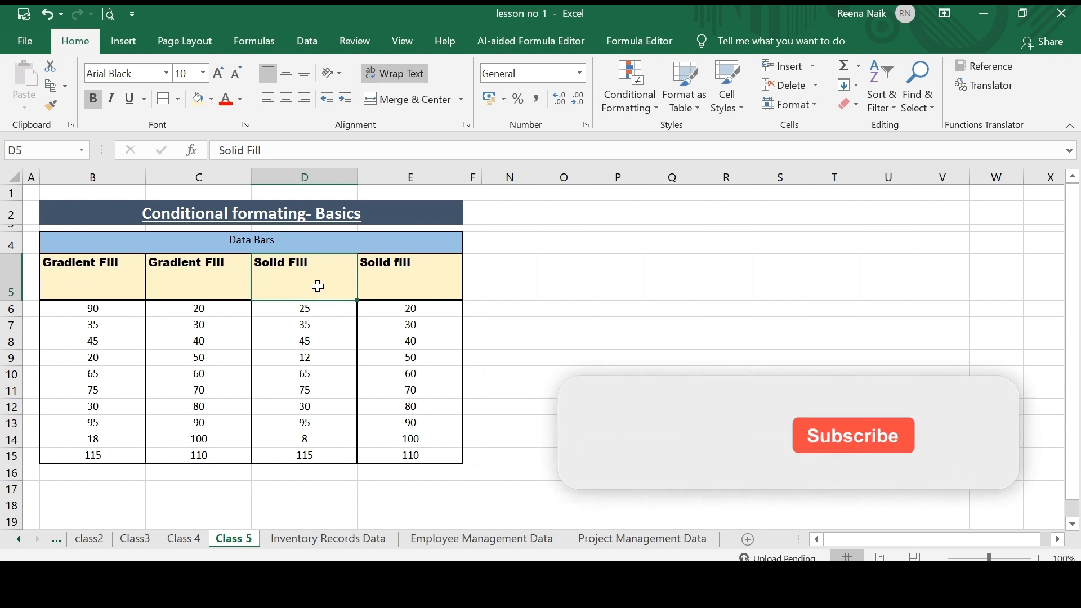
left_click_drag(101, 309, 102, 452)
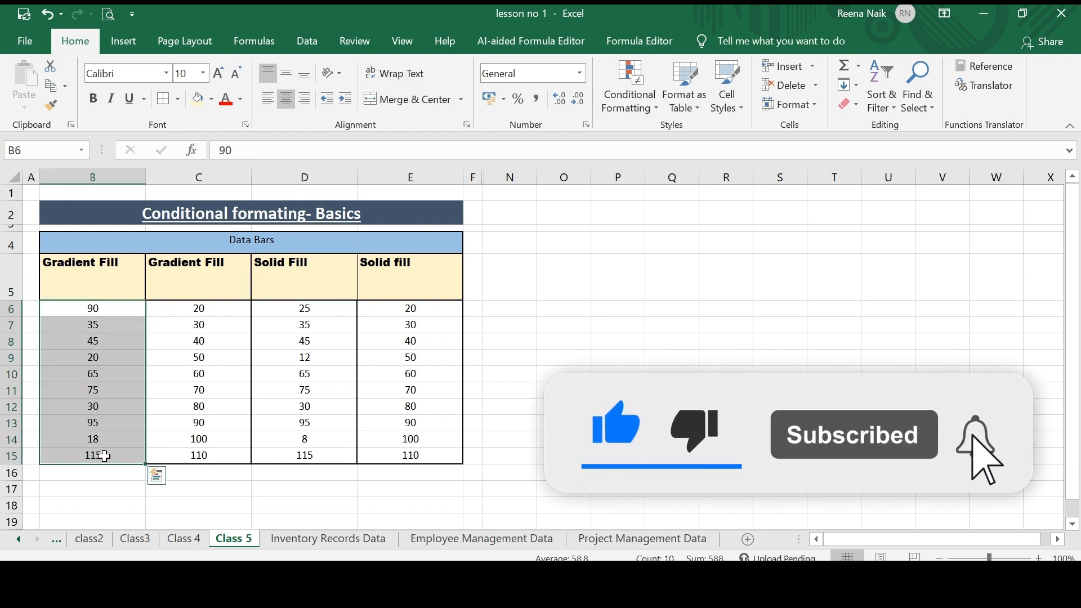
left_click(221, 310)
left_click_drag(220, 311, 220, 451)
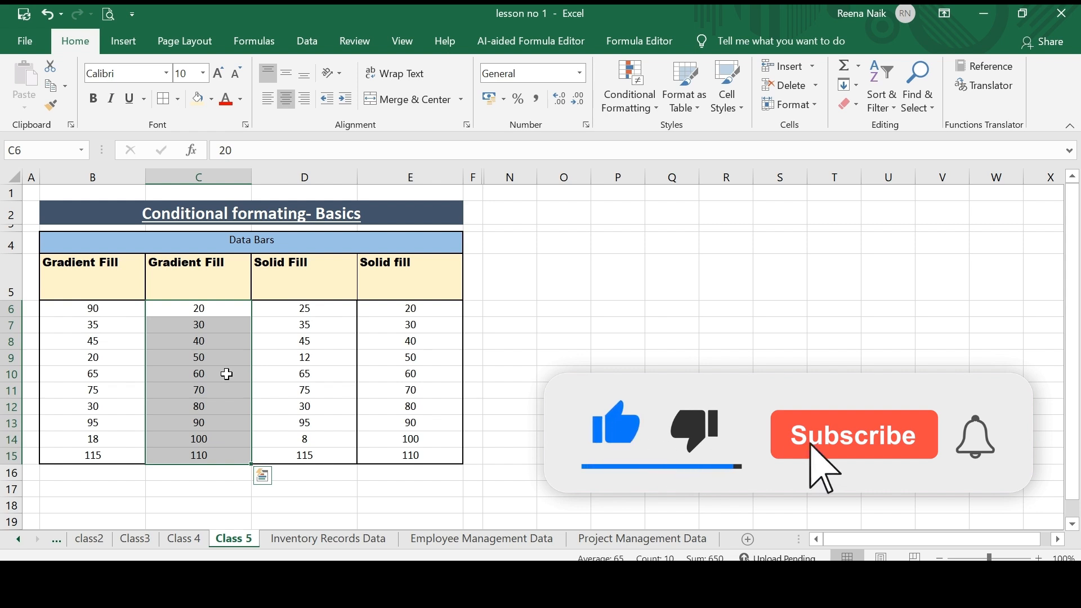
left_click(153, 356)
left_click(126, 368)
Apply red gradient-fill data bars to the values in B6:B15
left_click_drag(120, 309, 116, 459)
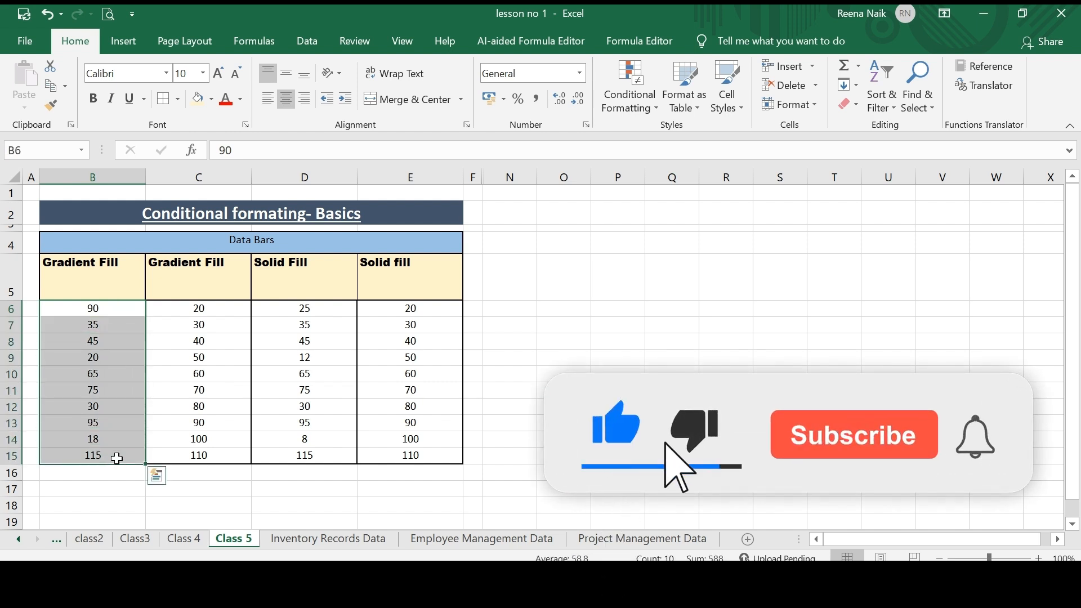
left_click(657, 111)
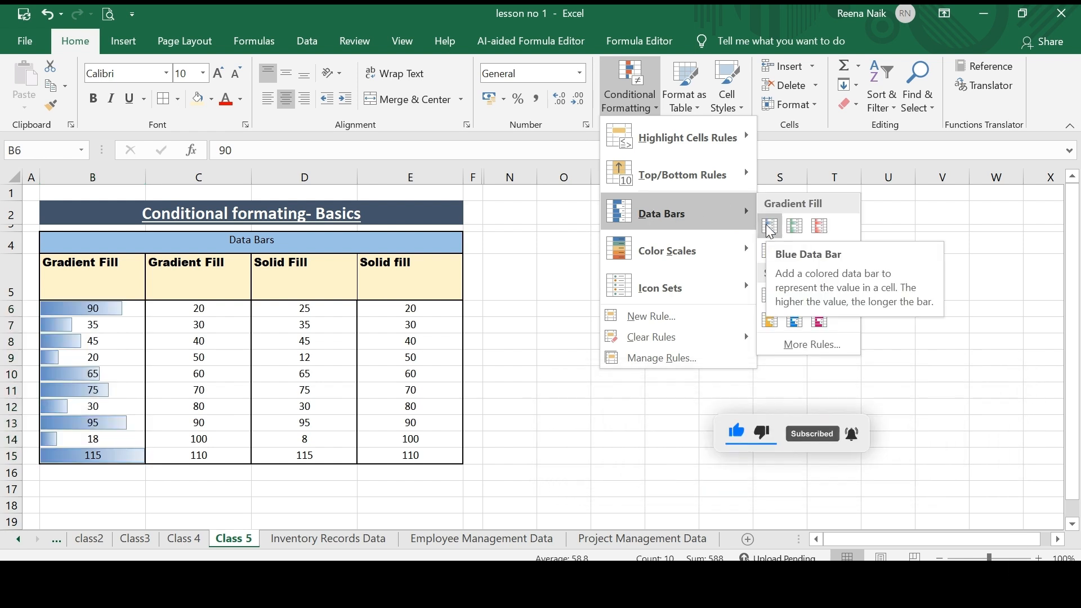
left_click(818, 227)
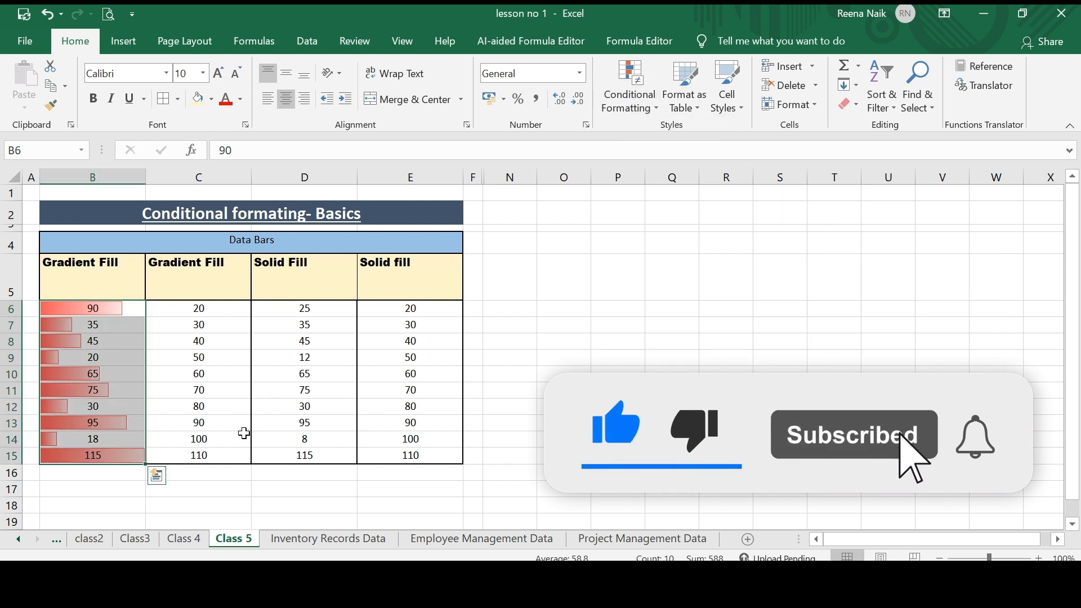
Change the value in cell B11 of the first Gradient Fill column to 10
left_click(80, 395)
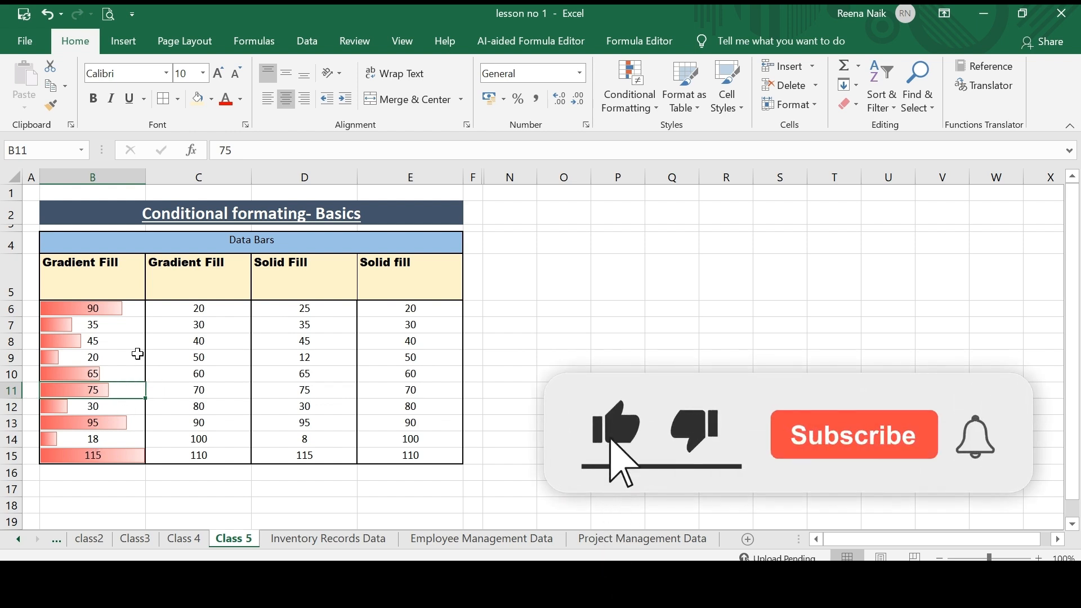
type("10")
key("Return")
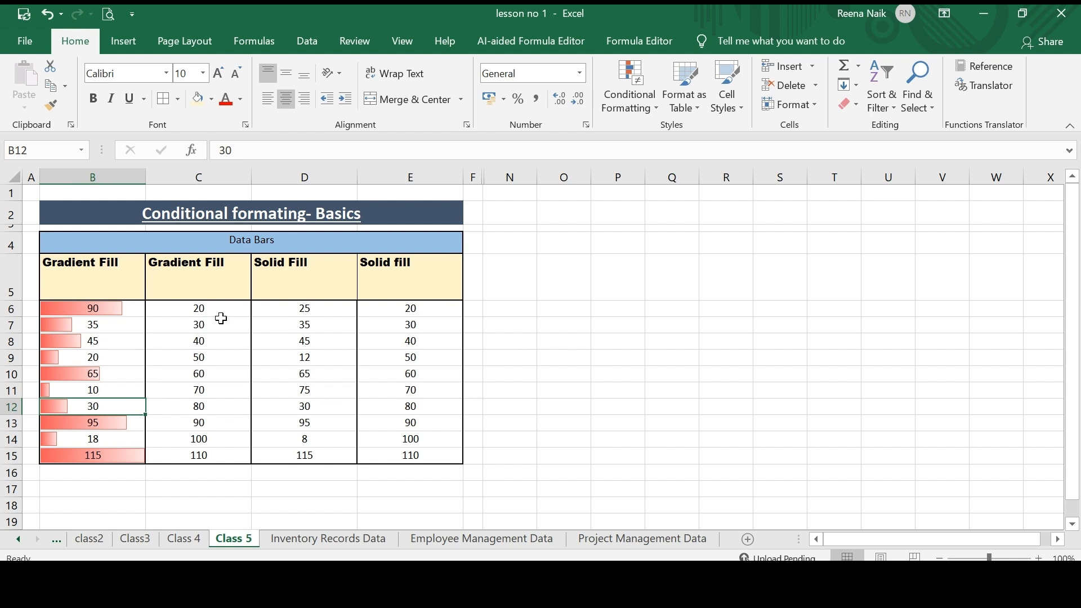
Apply red gradient-fill data bars to the second Gradient Fill column, C6:C15
left_click_drag(210, 302, 213, 451)
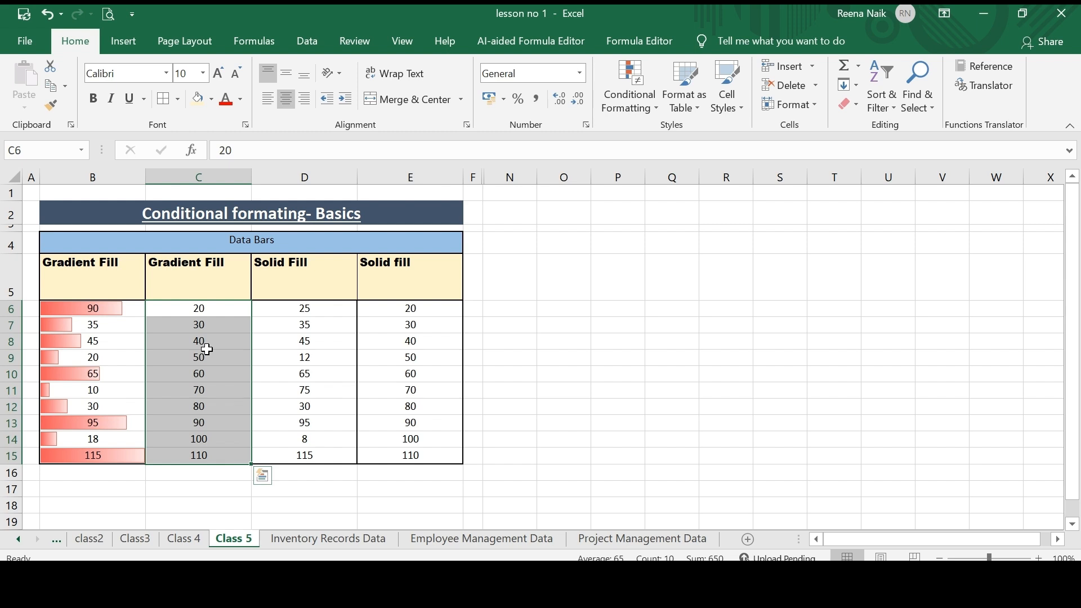
left_click(656, 105)
mouse_move(660, 218)
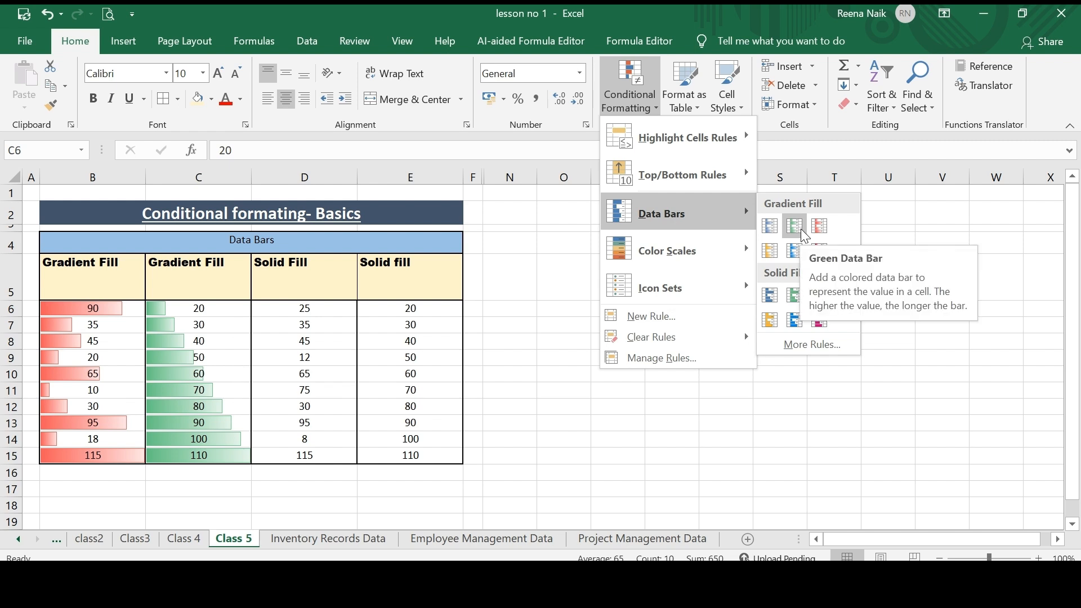
left_click(818, 229)
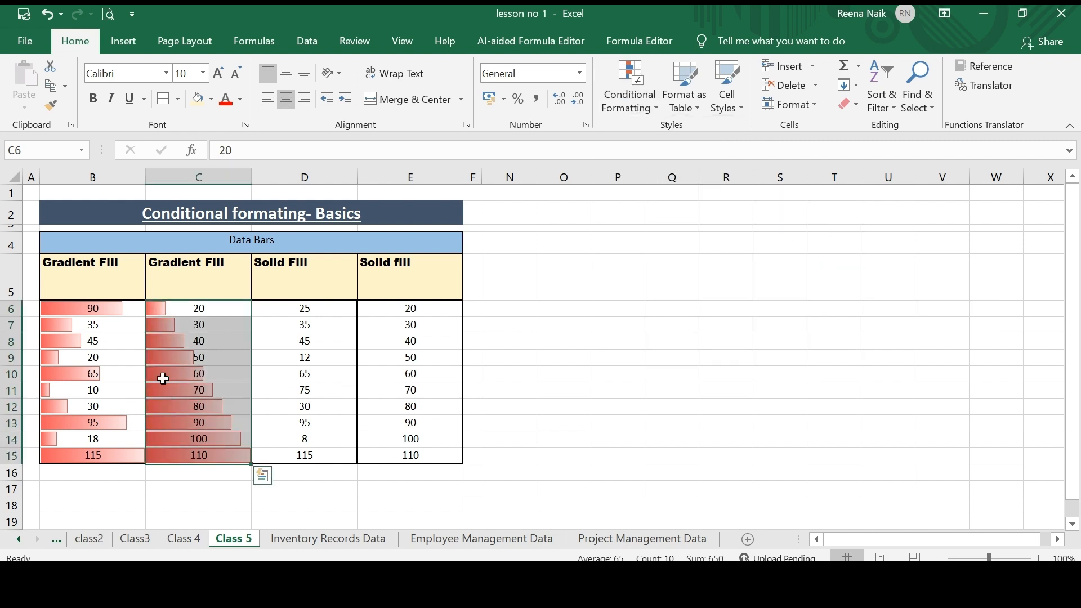
left_click(610, 357)
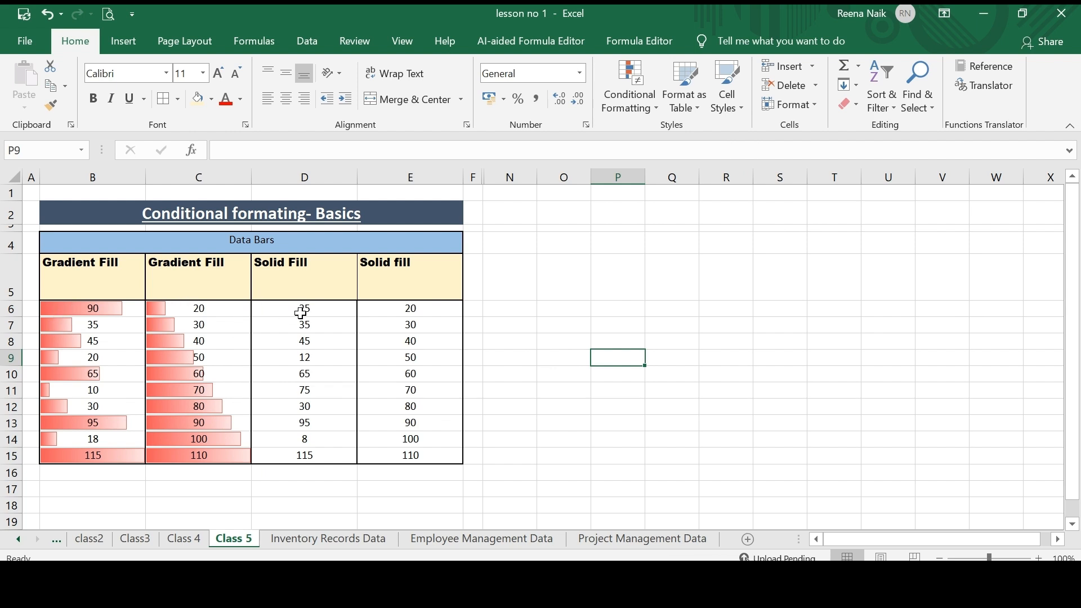
Apply red solid-fill data bars to the first Solid Fill column, D6:D15
left_click(320, 311)
left_click_drag(322, 312, 323, 456)
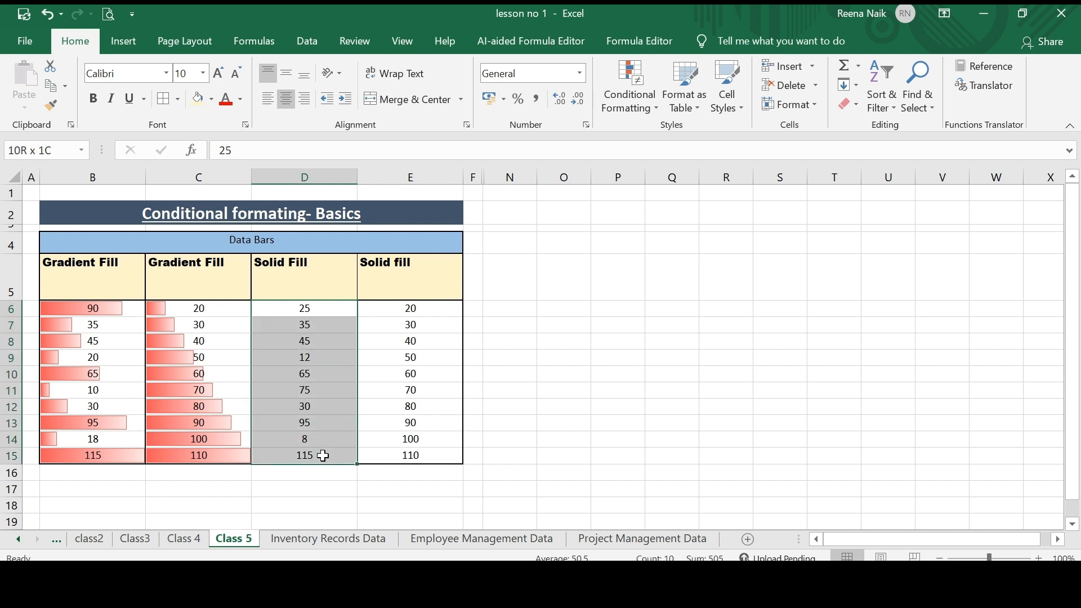
left_click(657, 107)
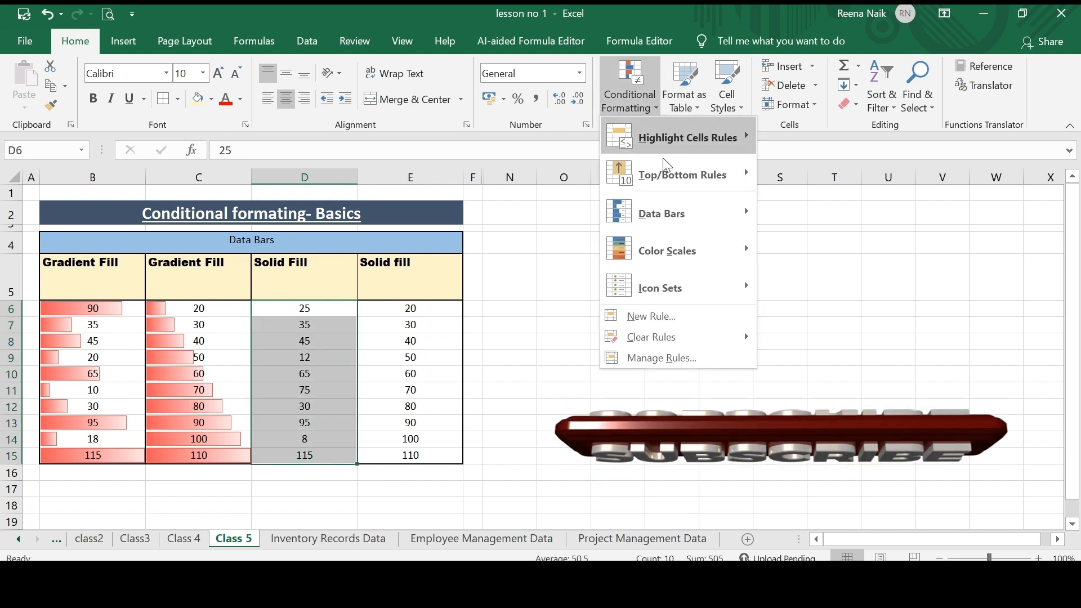
mouse_move(693, 213)
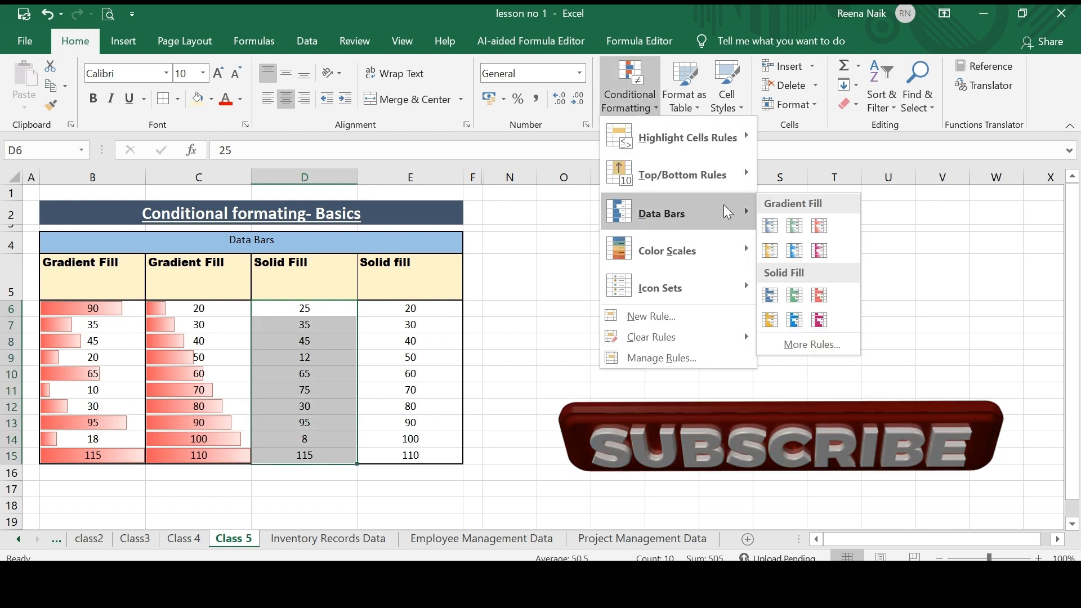
left_click(820, 293)
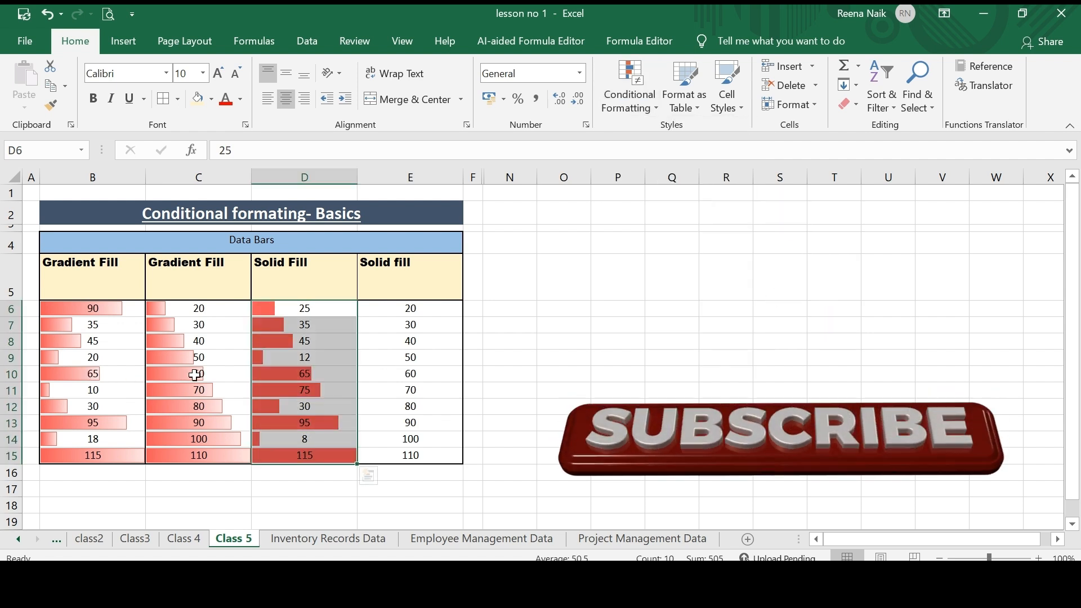
Apply red solid-fill data bars to the second Solid Fill column, E6:E15
left_click_drag(417, 309, 427, 450)
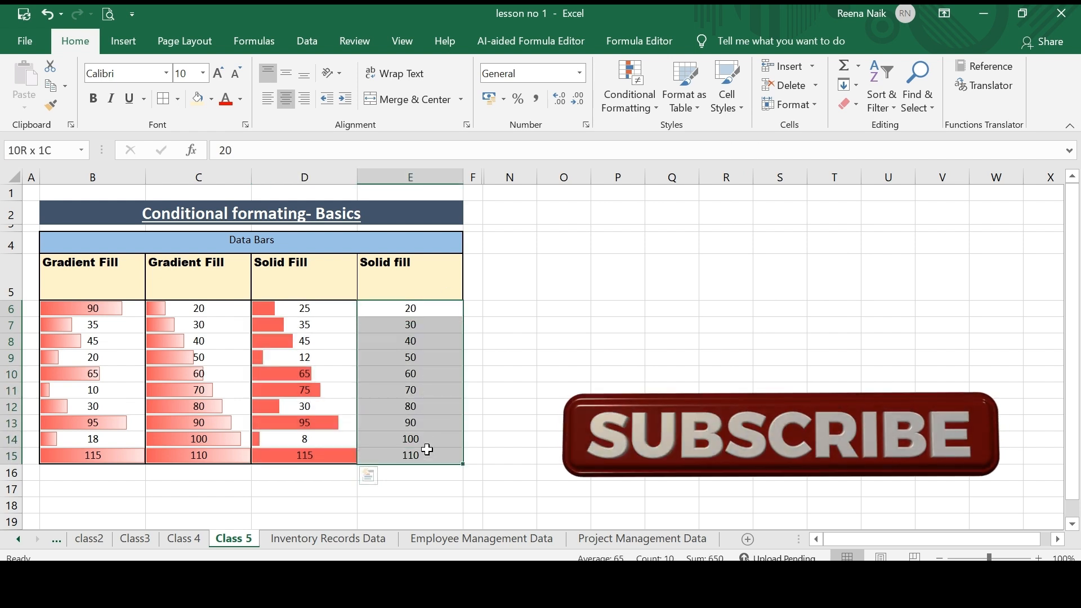
left_click(654, 107)
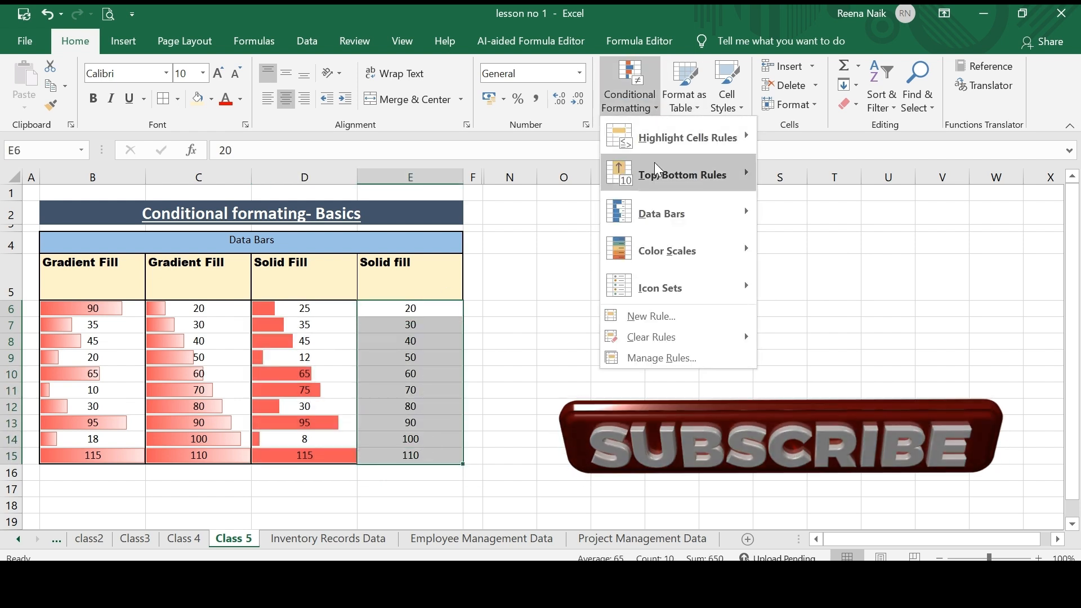
mouse_move(655, 212)
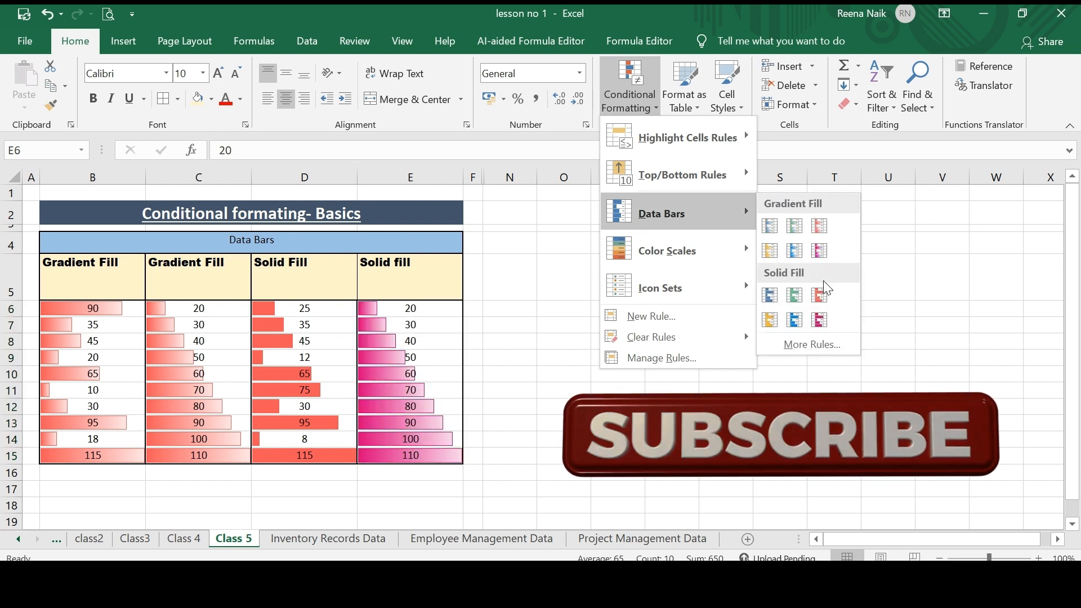
left_click(819, 296)
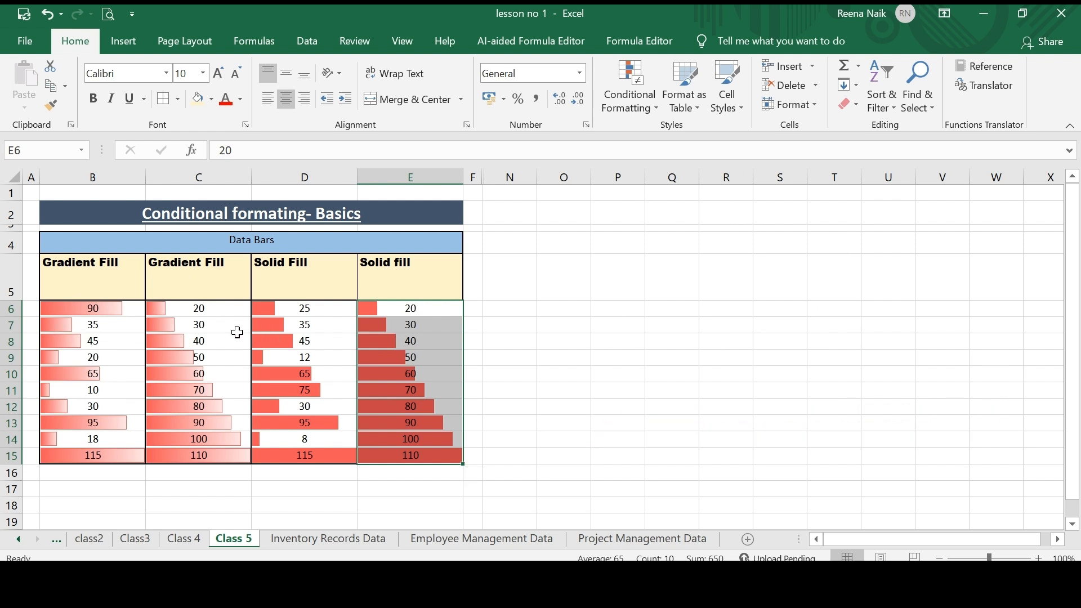
Try to unhide the sheet's hidden columns from a selection of columns N to P
left_click_drag(493, 175, 624, 178)
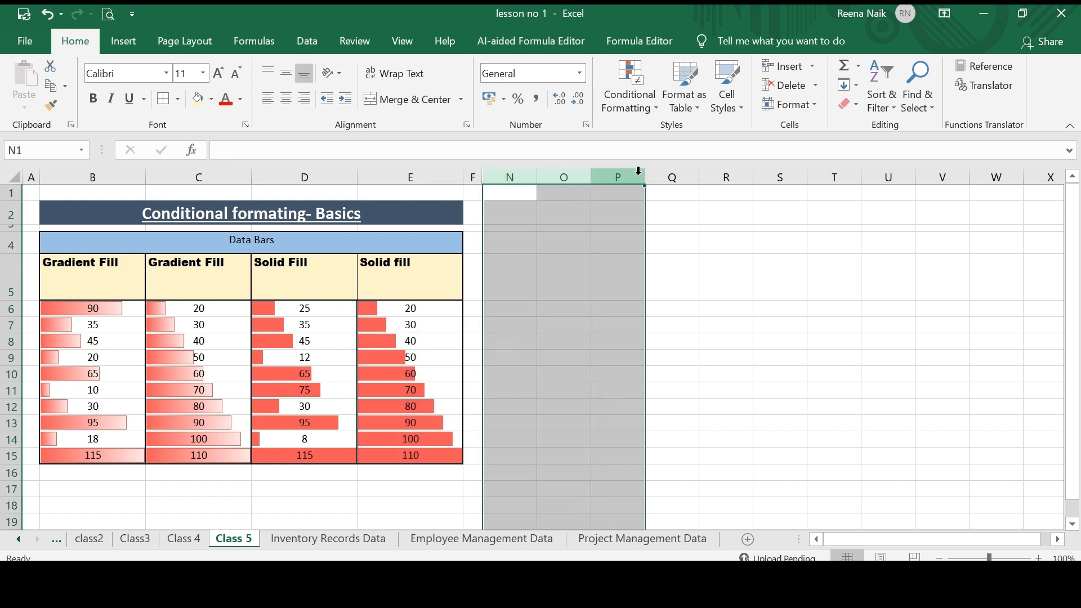
left_click(816, 105)
mouse_move(836, 279)
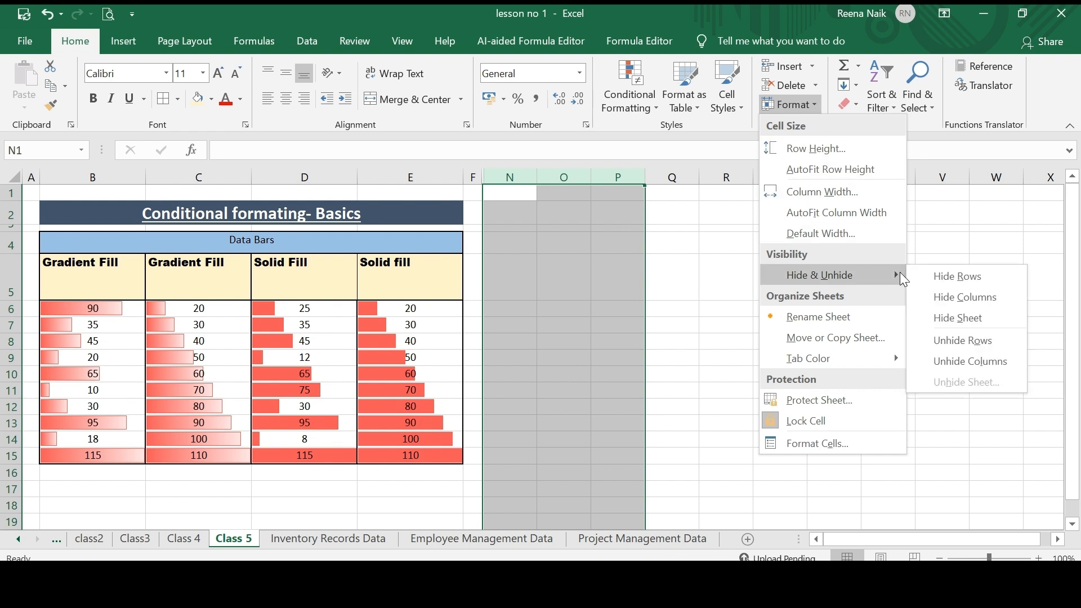
left_click(957, 362)
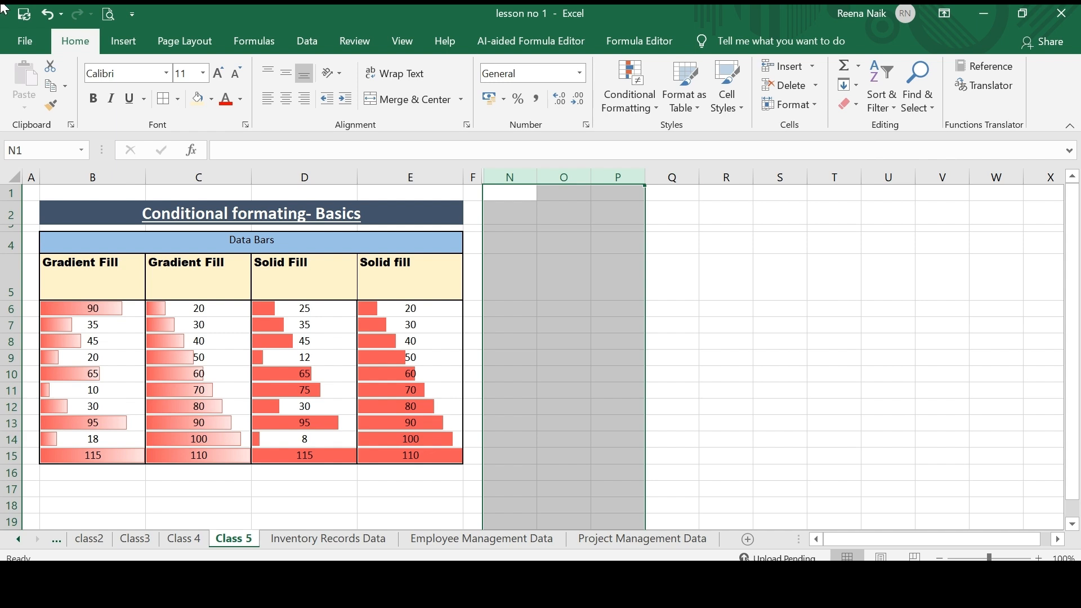
left_click(815, 103)
mouse_move(822, 275)
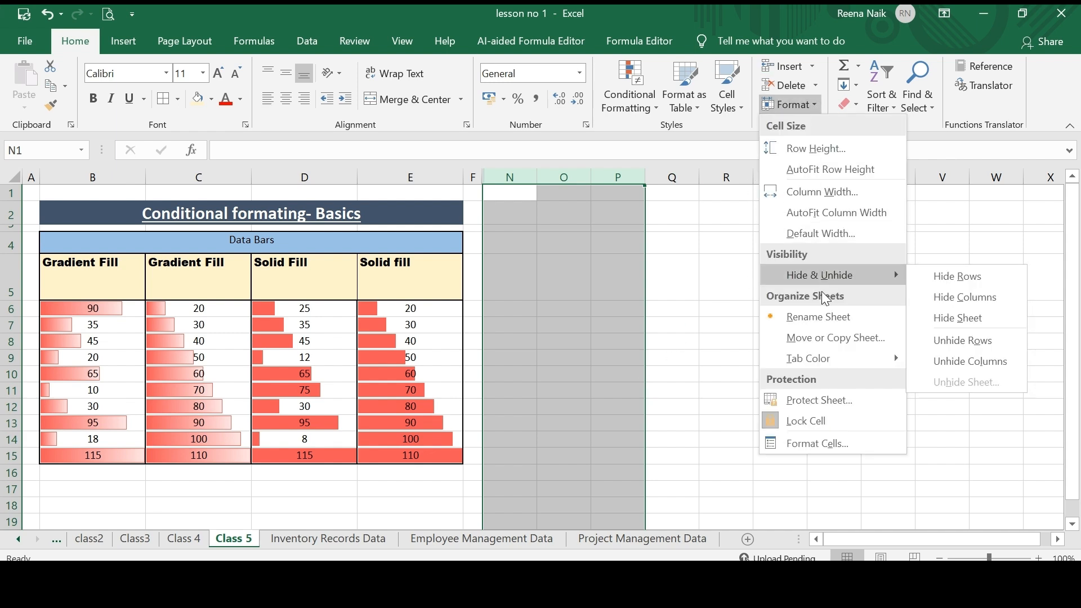
left_click(961, 363)
left_click(892, 390)
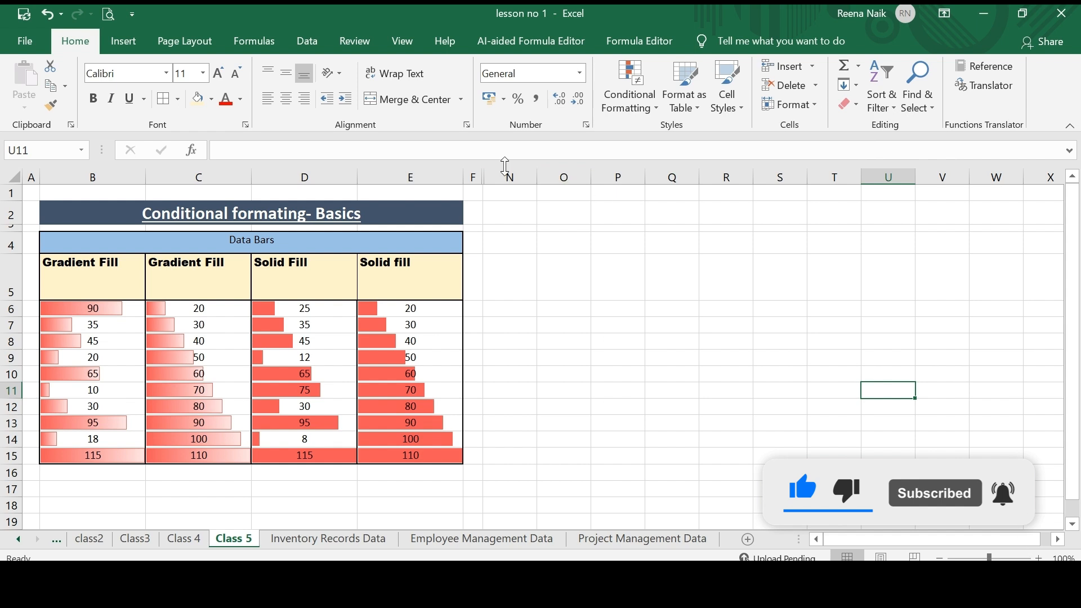
Unhide the hidden columns between F and N beside the Data Bars table
left_click_drag(479, 173, 509, 177)
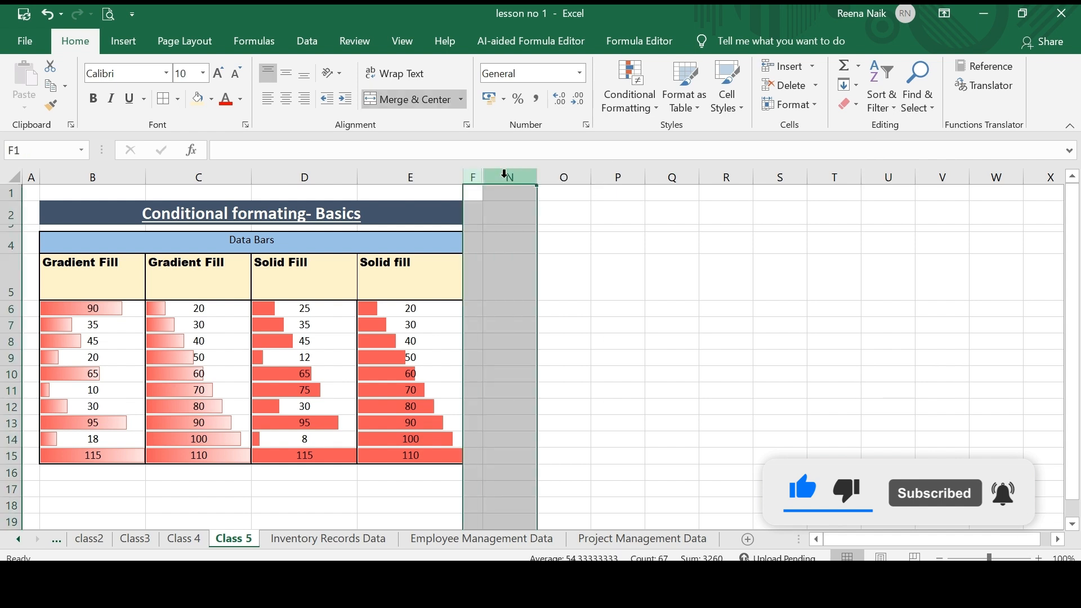
left_click(811, 103)
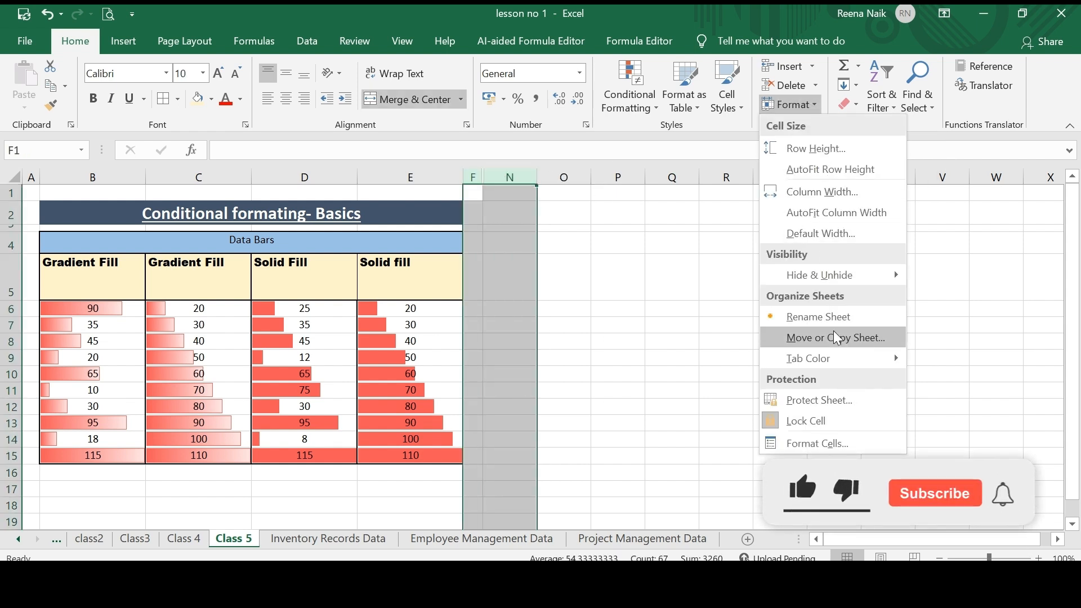
mouse_move(843, 276)
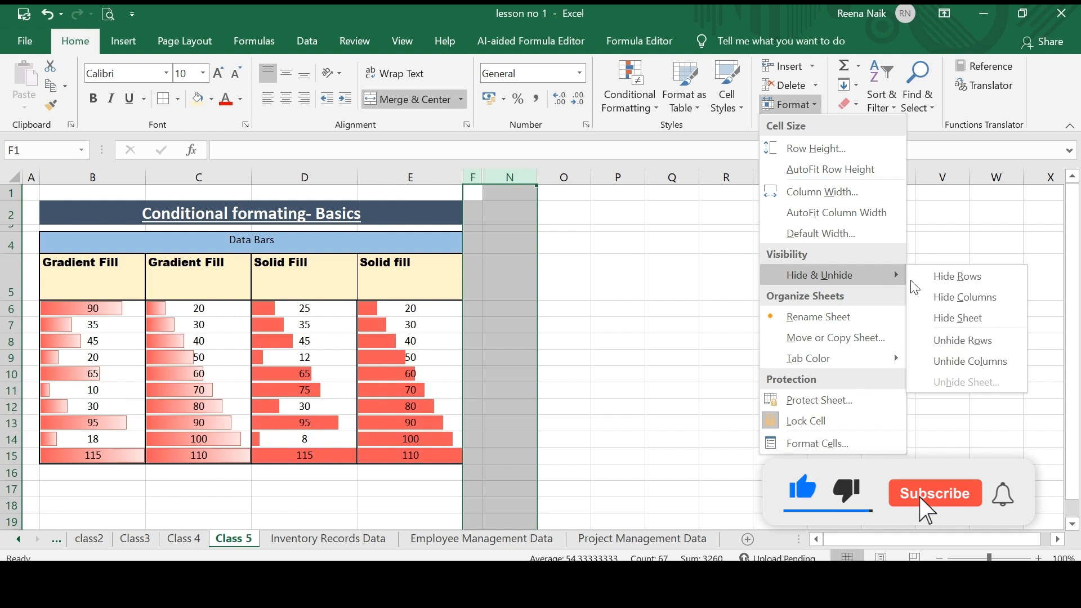
left_click(961, 357)
left_click(685, 510)
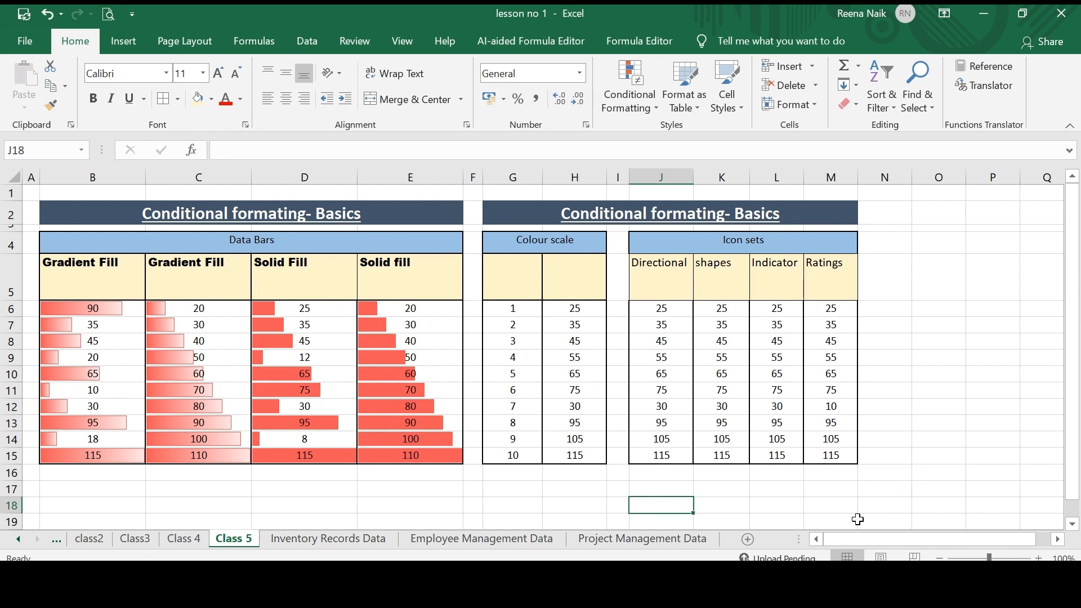
Examine the Colour scale and Icon sets tables along with the available Color Scales conditional formatting options
left_click(1058, 540)
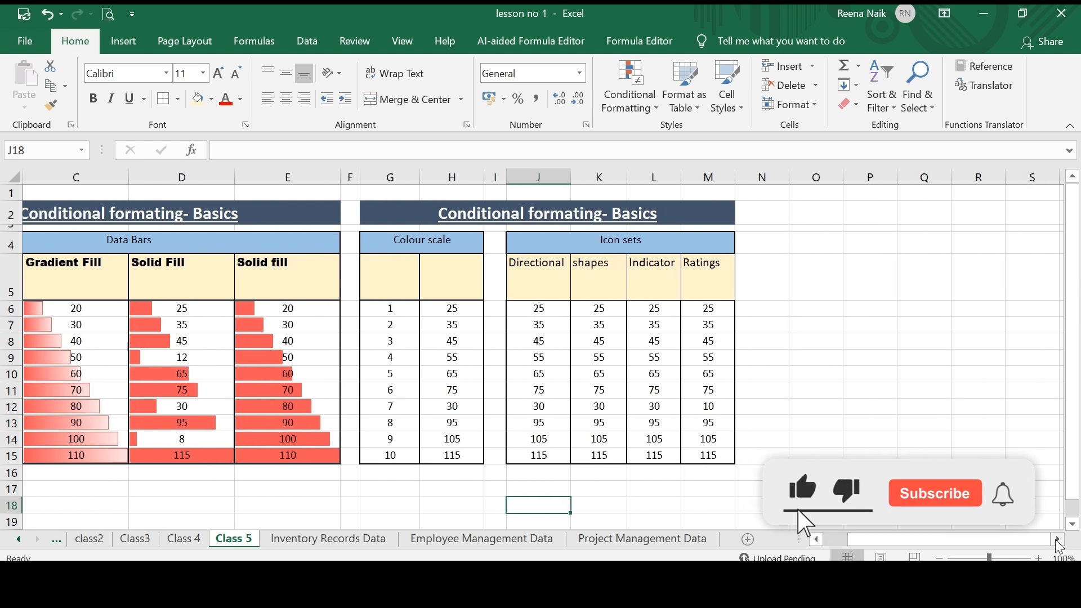
left_click(1058, 539)
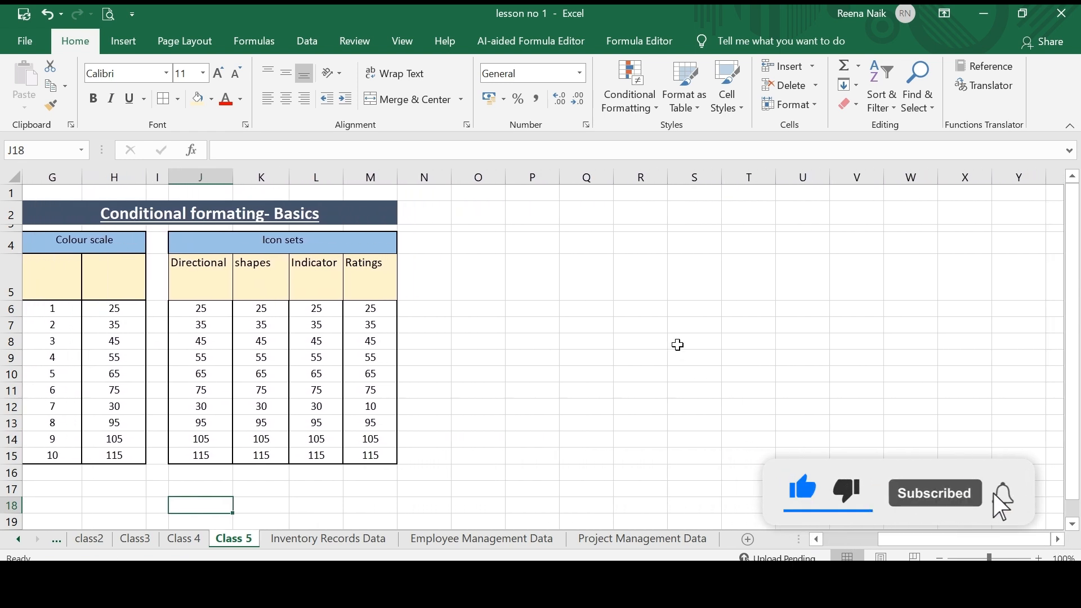
left_click(678, 343)
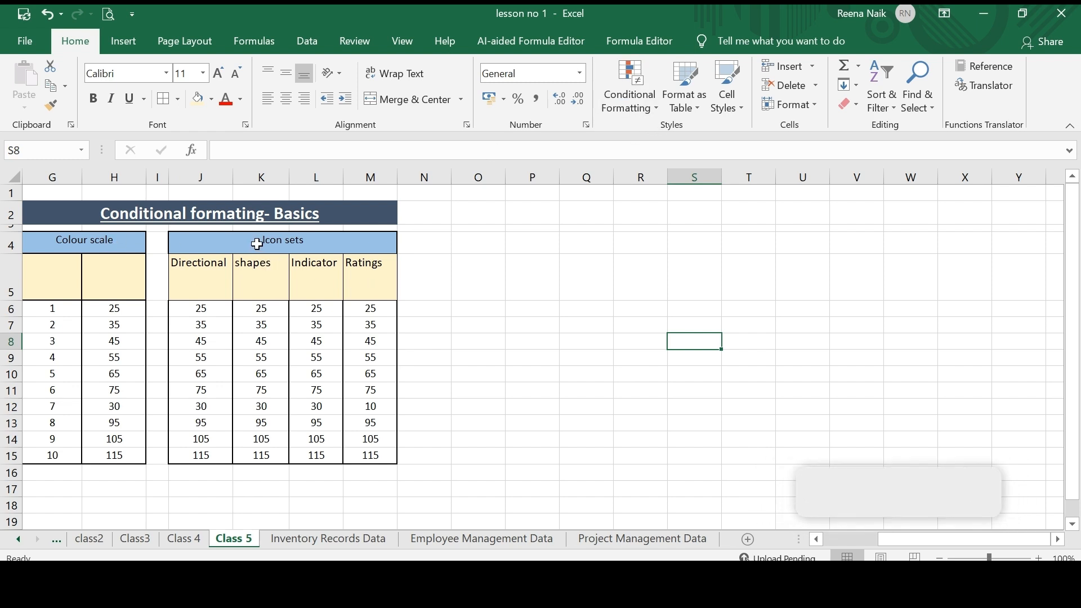
left_click(657, 108)
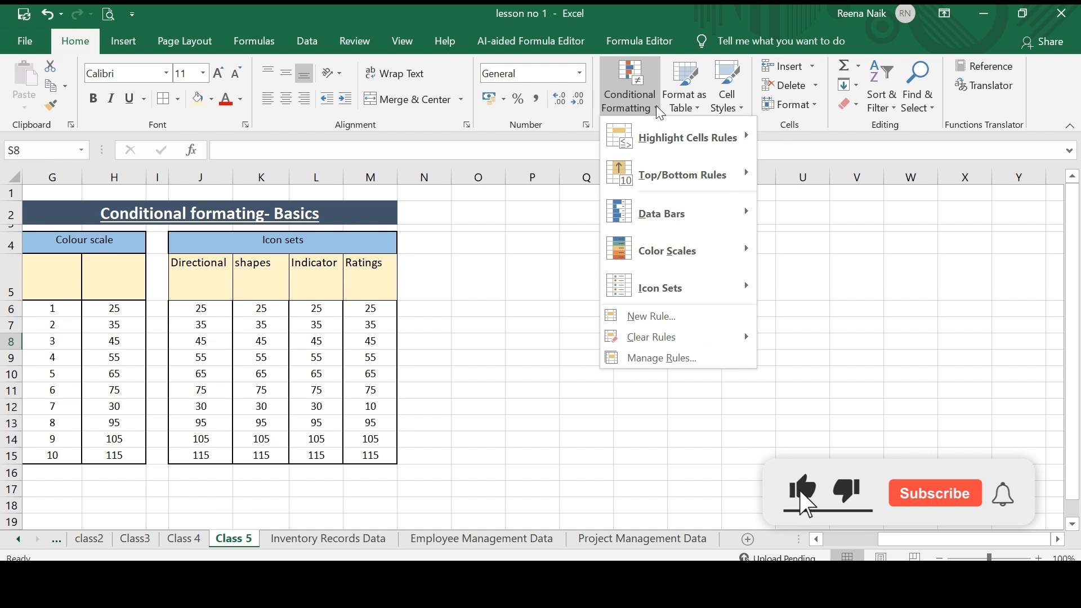
left_click(416, 345)
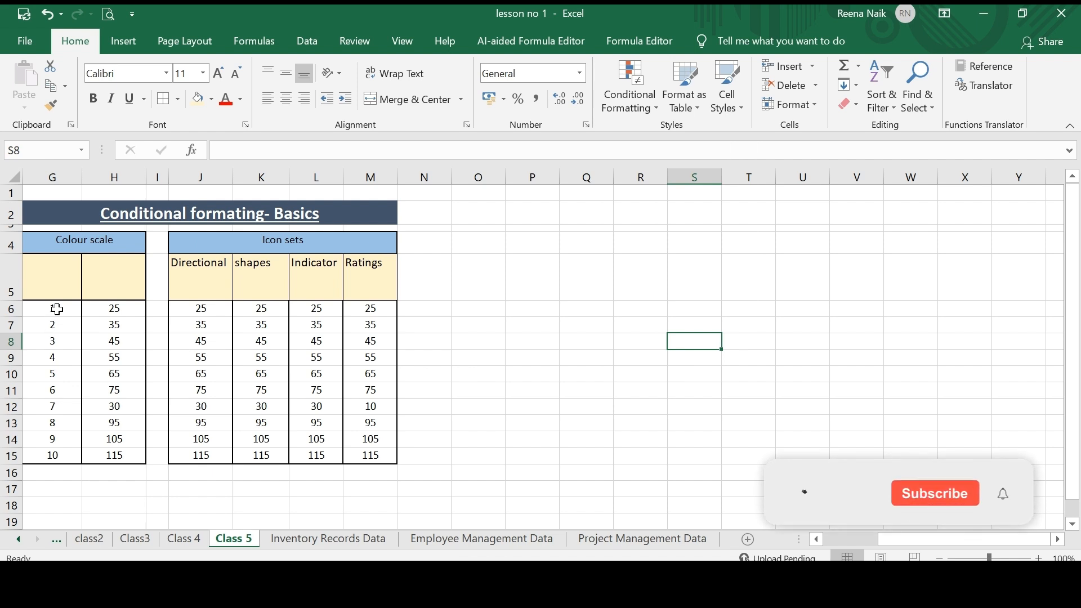
left_click_drag(57, 309, 116, 445)
left_click(478, 405)
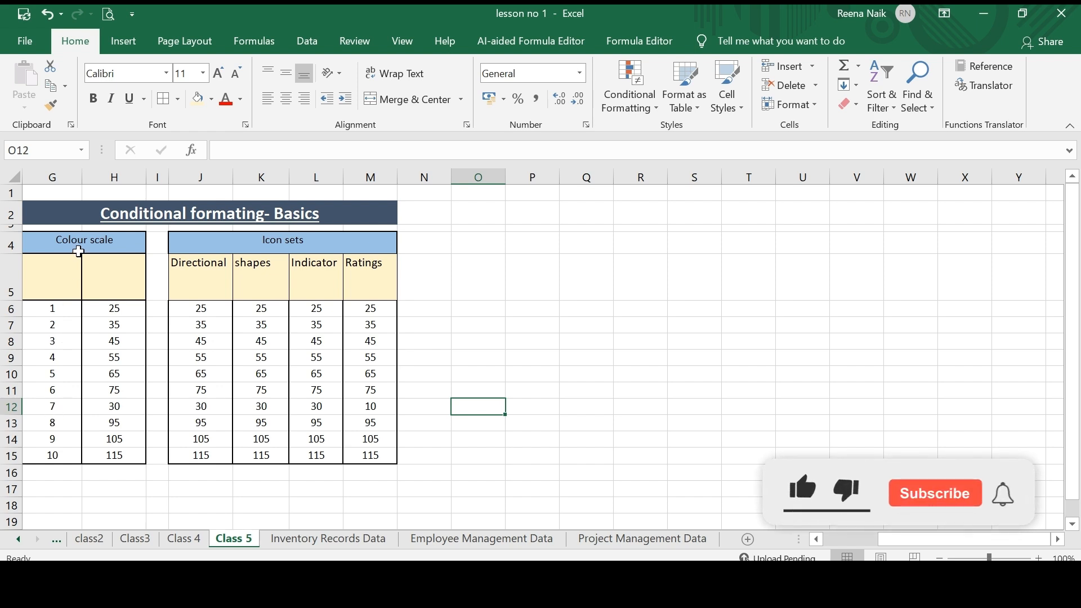
left_click(655, 107)
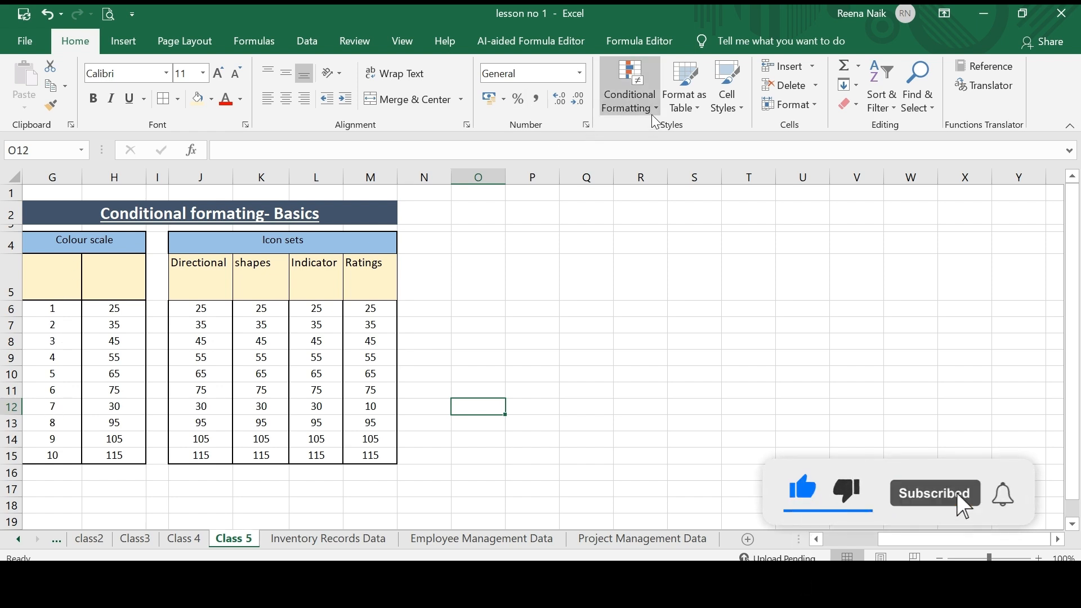
mouse_move(681, 253)
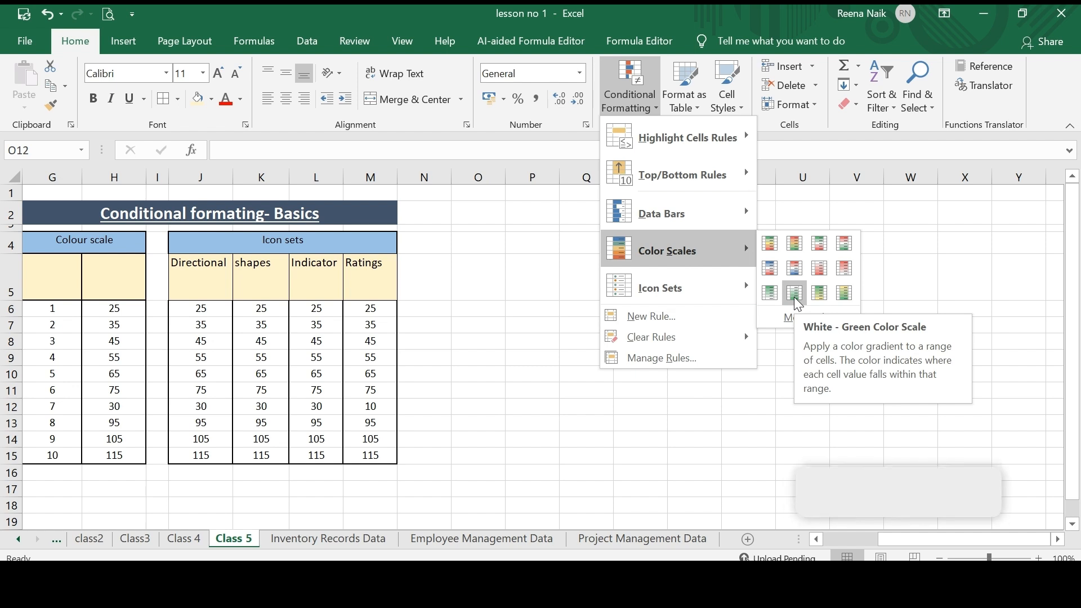
left_click(531, 342)
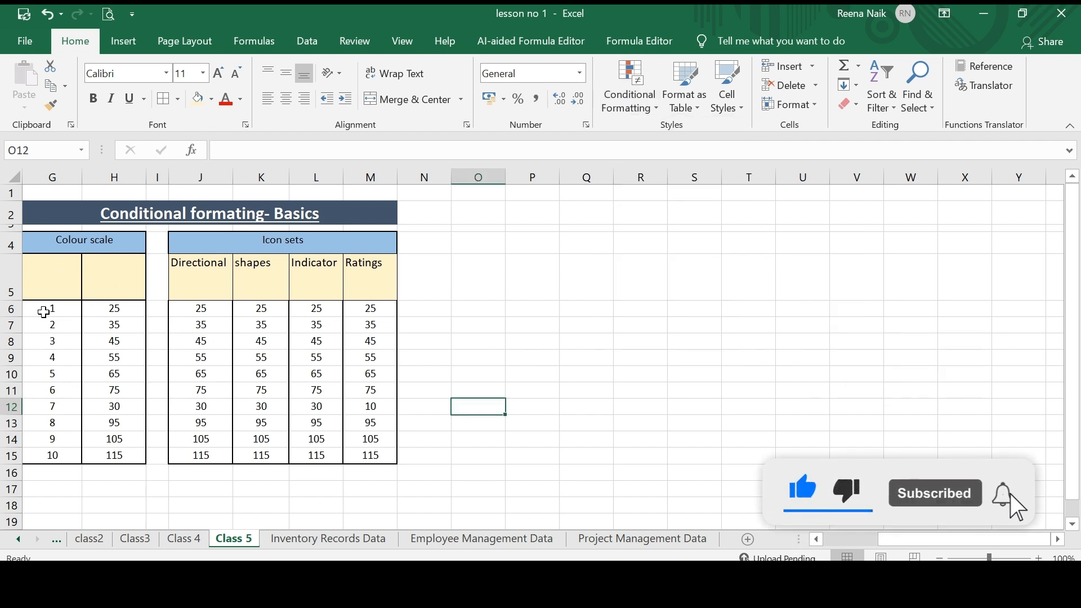
left_click(44, 311)
left_click_drag(44, 312, 49, 423)
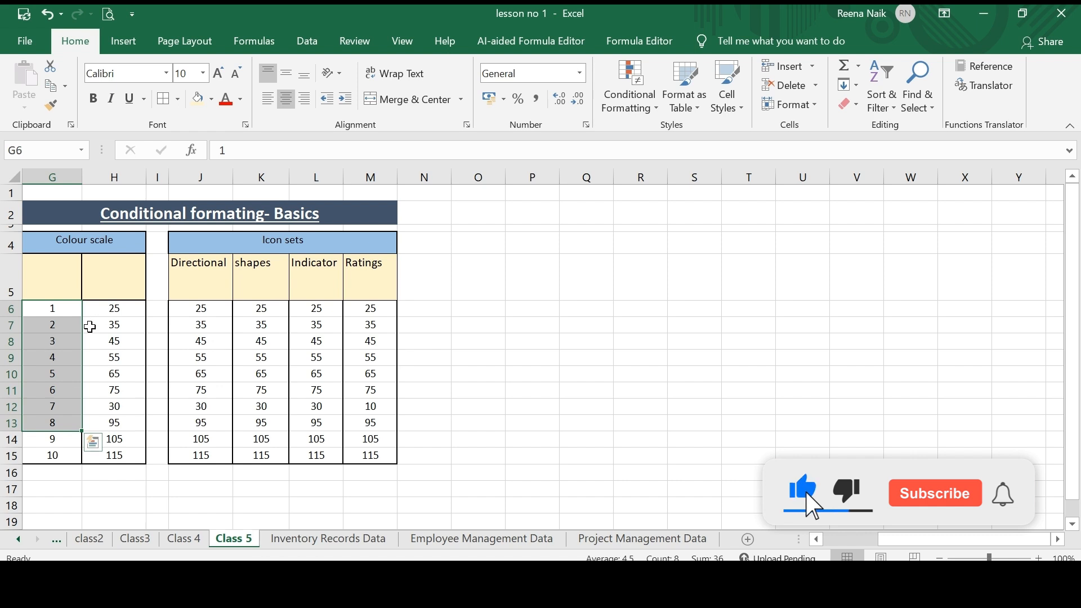
key("Down")
key("Down")
left_click_drag(49, 309, 52, 455)
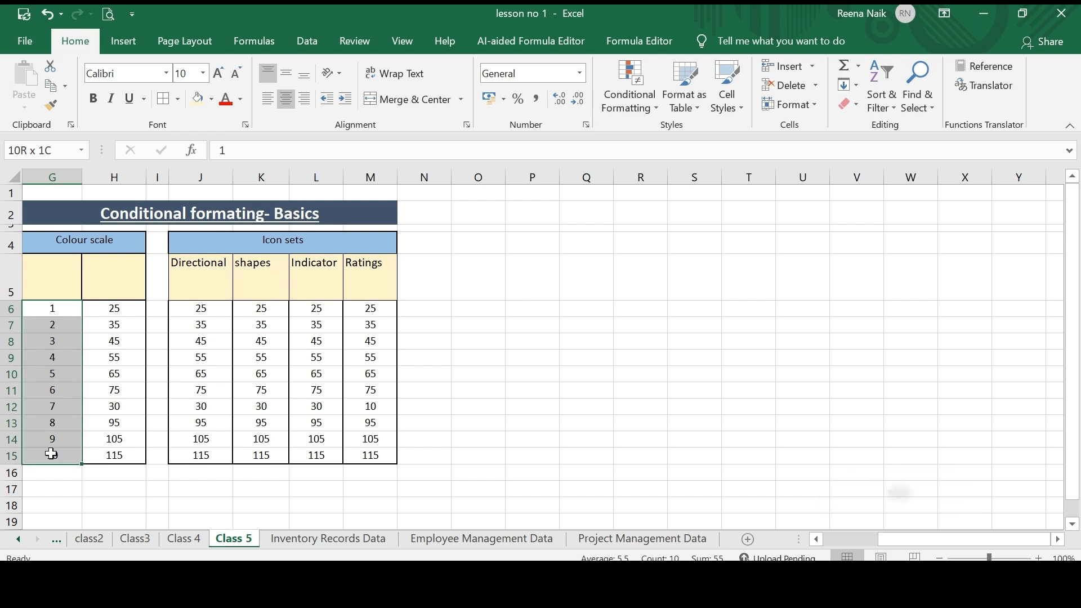
left_click(656, 109)
mouse_move(687, 137)
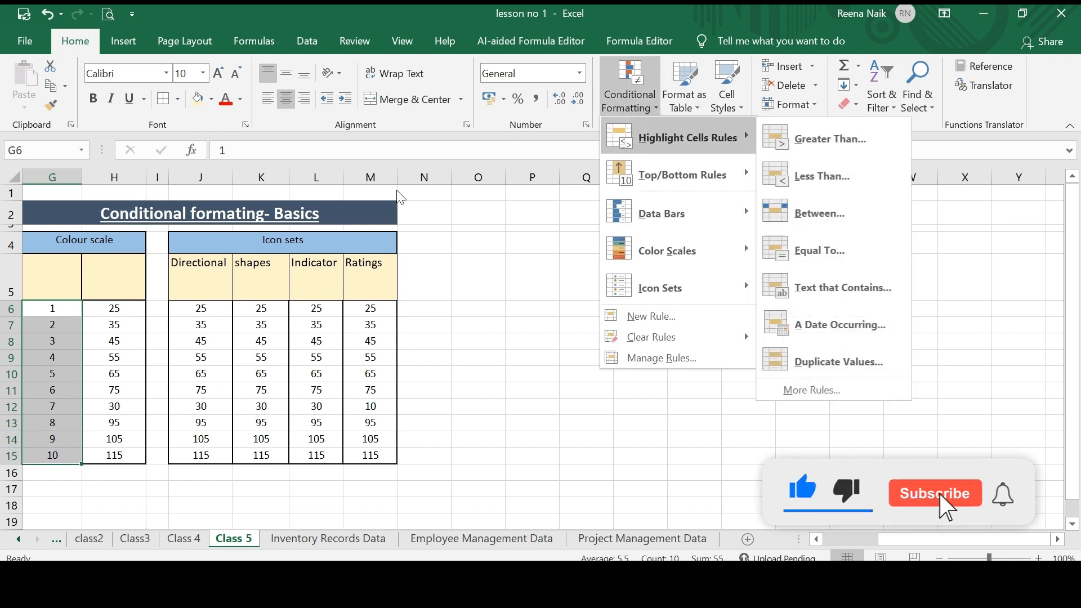
left_click(99, 390)
left_click(69, 356)
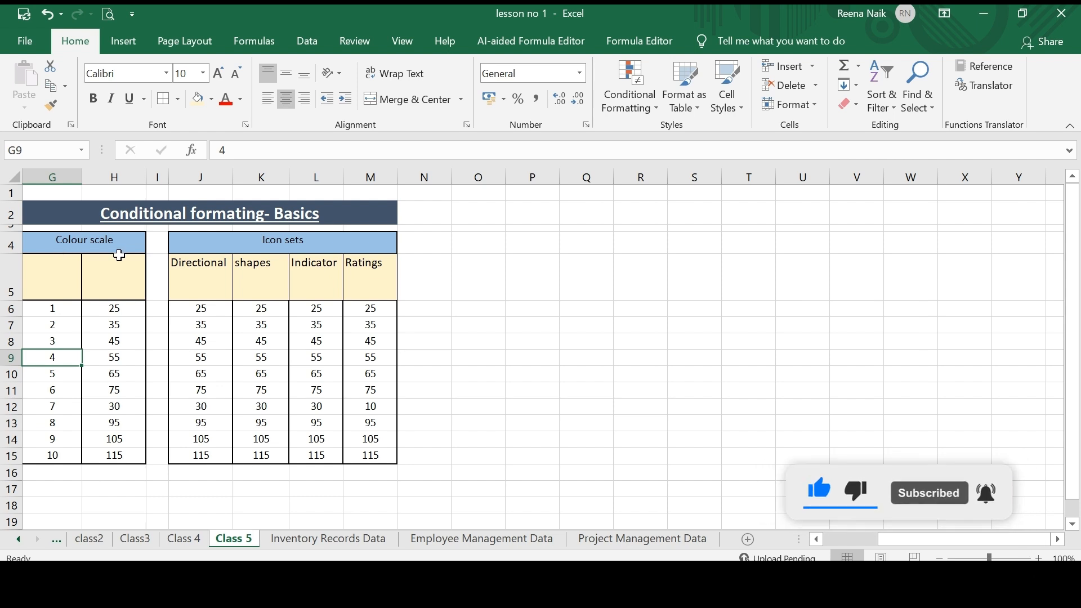
Apply the blue-white-red colour scale to the first Colour scale column, G6:G15
left_click(93, 309)
left_click(54, 308)
left_click_drag(54, 308, 53, 455)
left_click(118, 309)
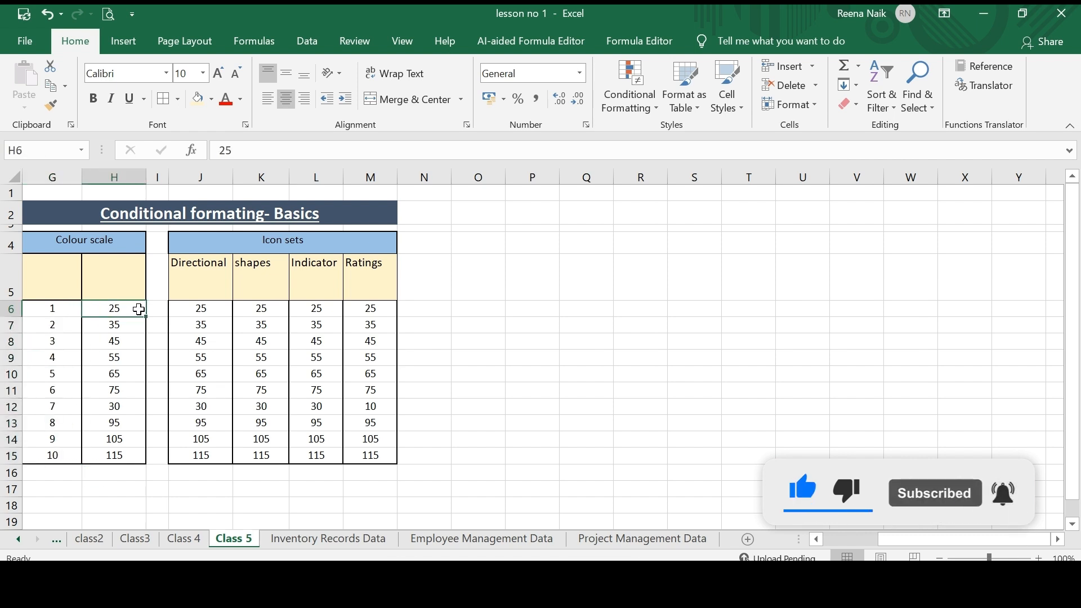
left_click_drag(112, 310, 105, 442)
left_click_drag(65, 309, 53, 447)
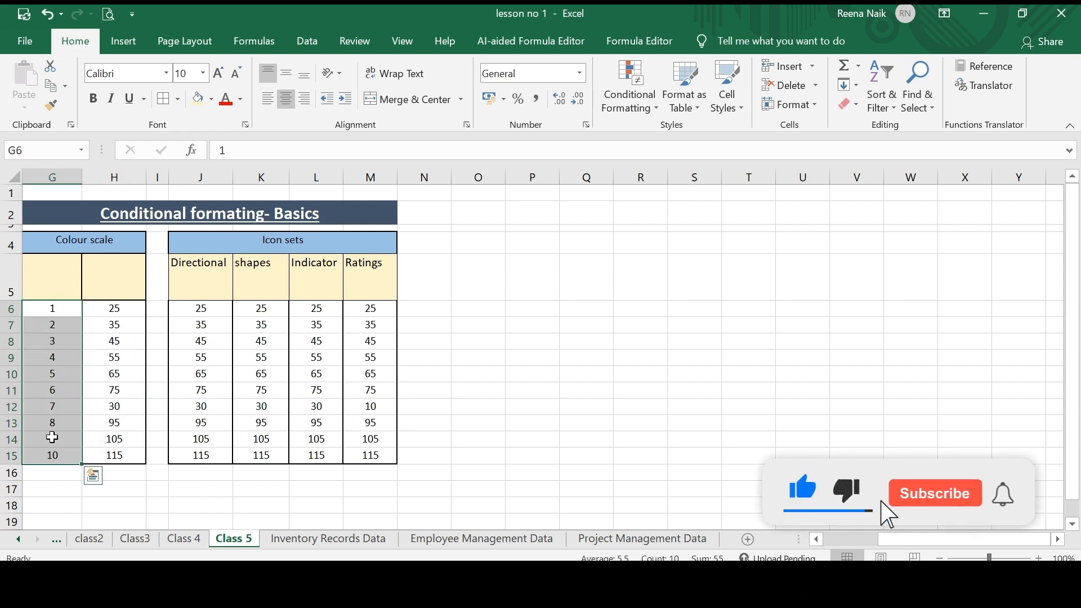
left_click(655, 107)
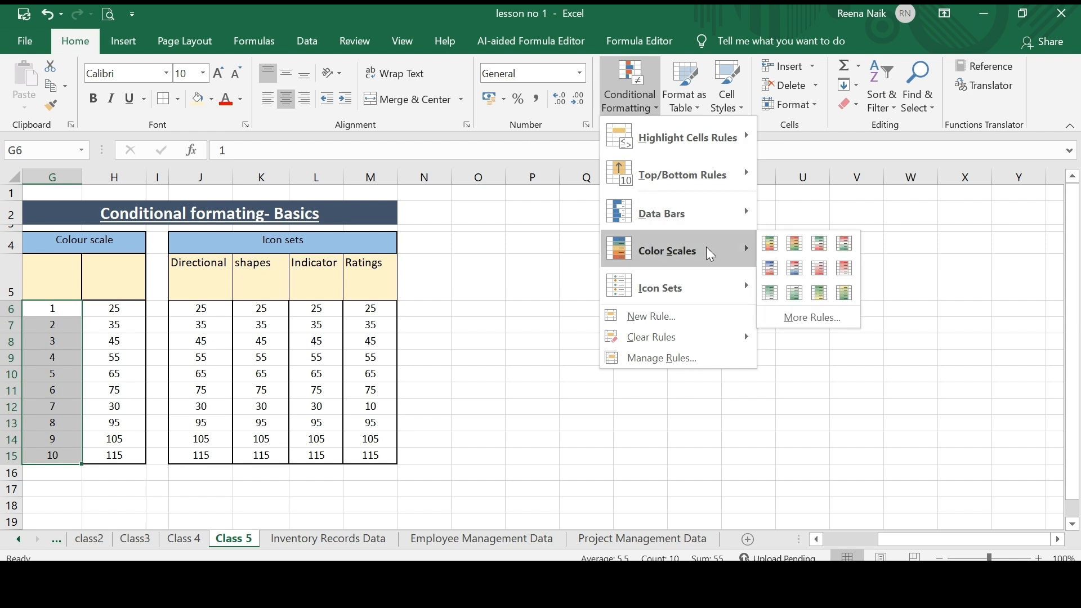
left_click(775, 265)
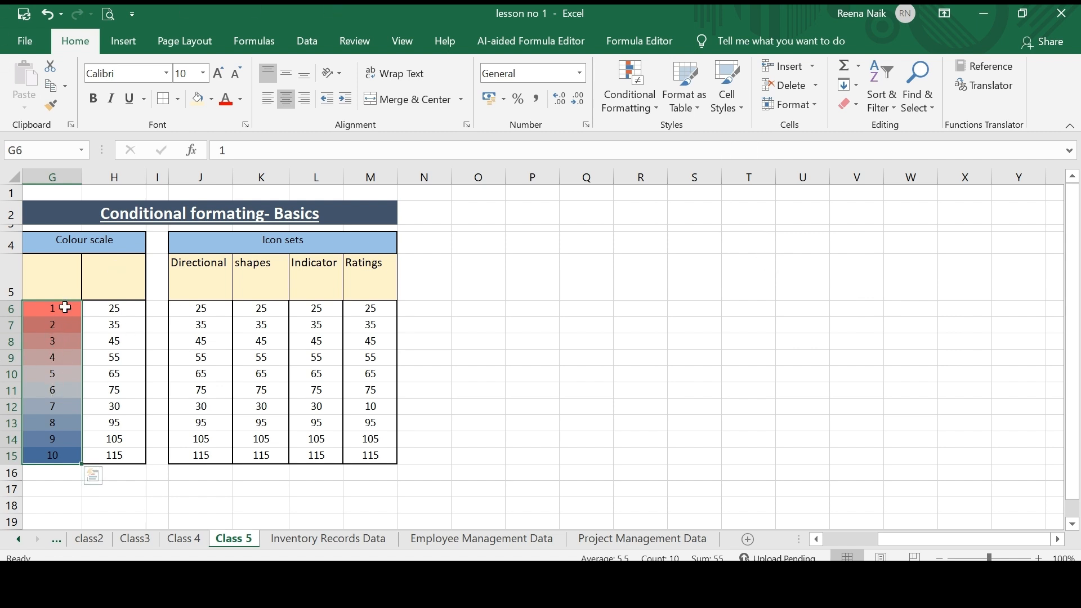
left_click(50, 491)
Apply the same blue-white-red colour scale to the second Colour scale column, H6:H15
left_click_drag(121, 309, 121, 460)
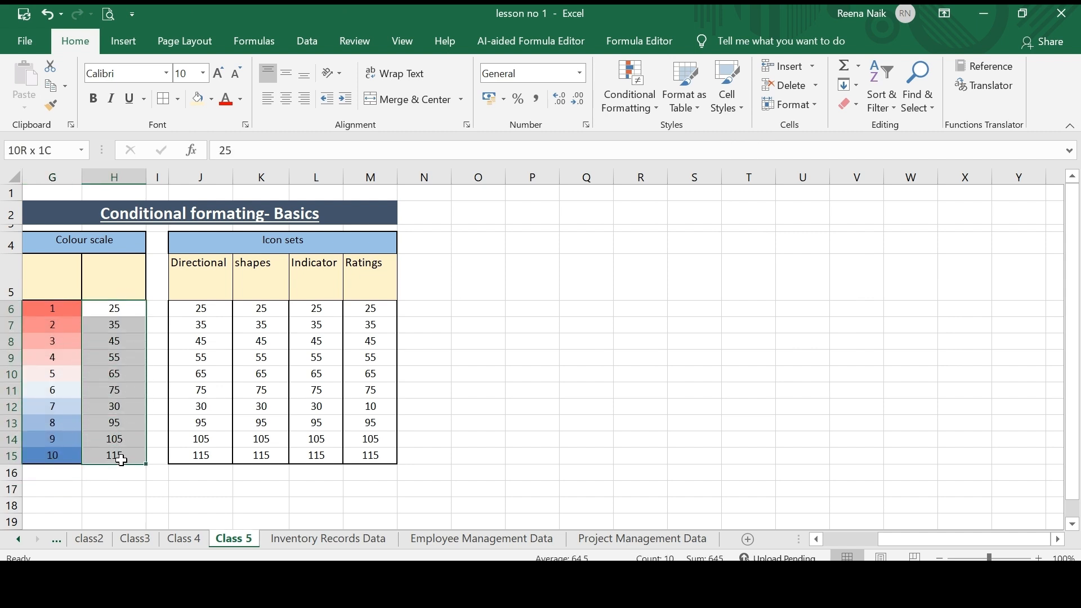
left_click(654, 105)
mouse_move(660, 259)
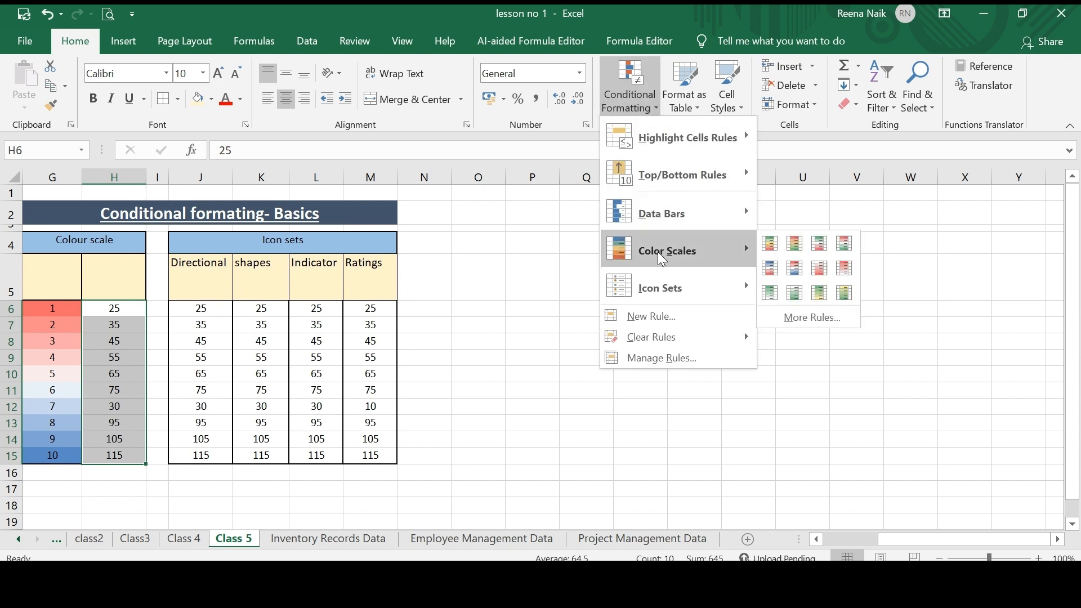
left_click(770, 268)
left_click(530, 423)
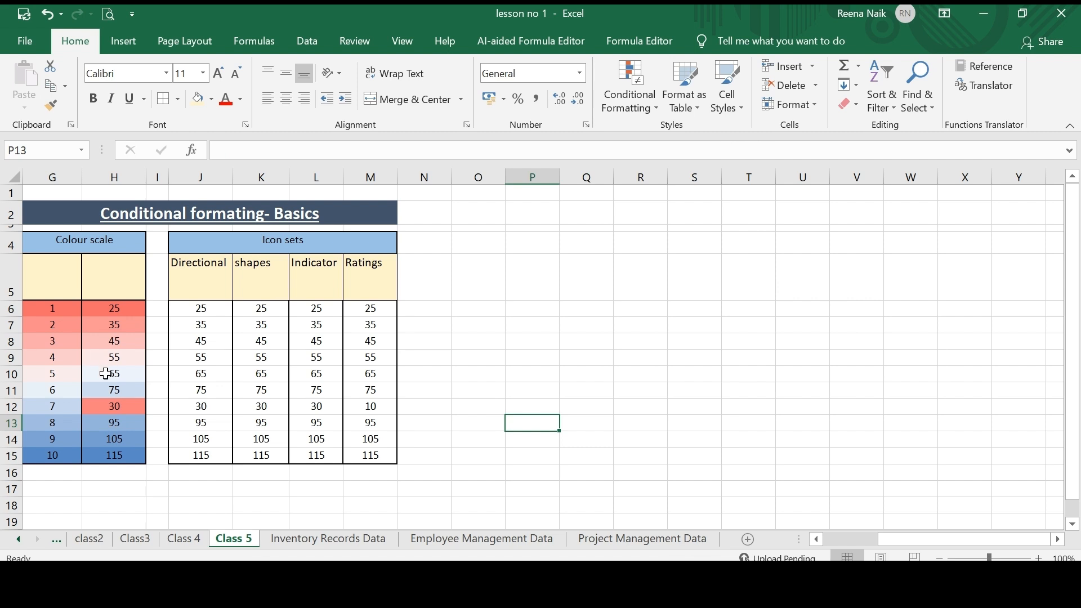
Change H15 to 10 to test how the colour scale responds, and undo that edit
left_click(115, 453)
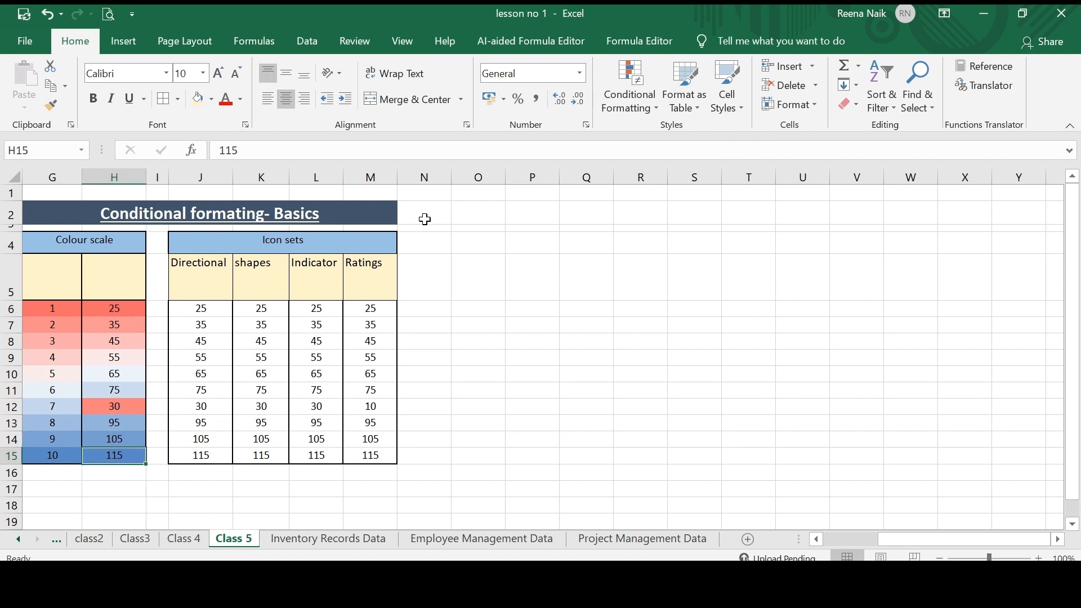
type("10")
key("Return")
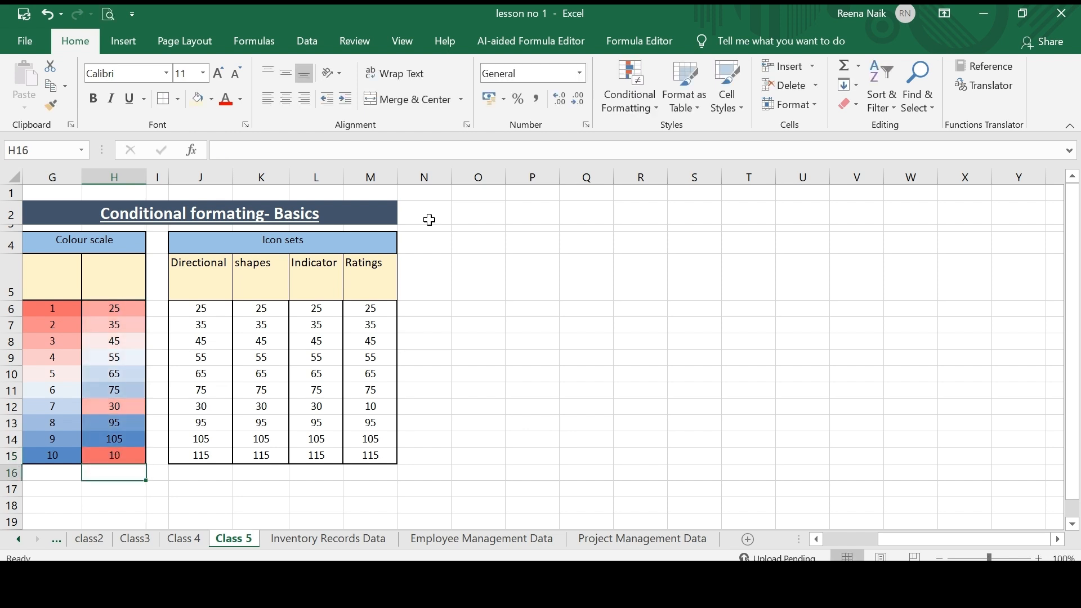
left_click(133, 360)
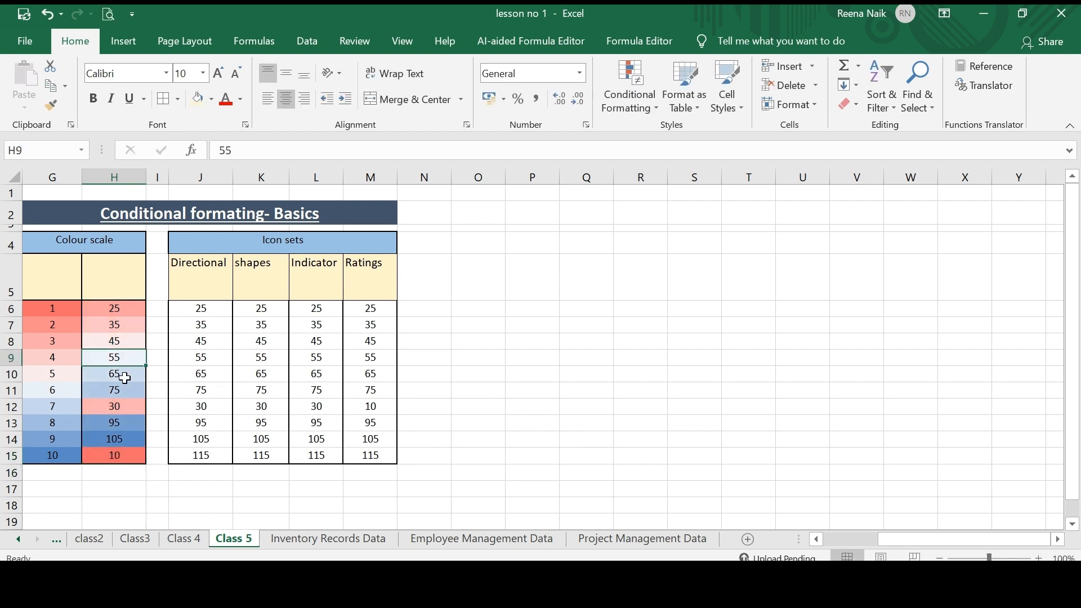
left_click(48, 14)
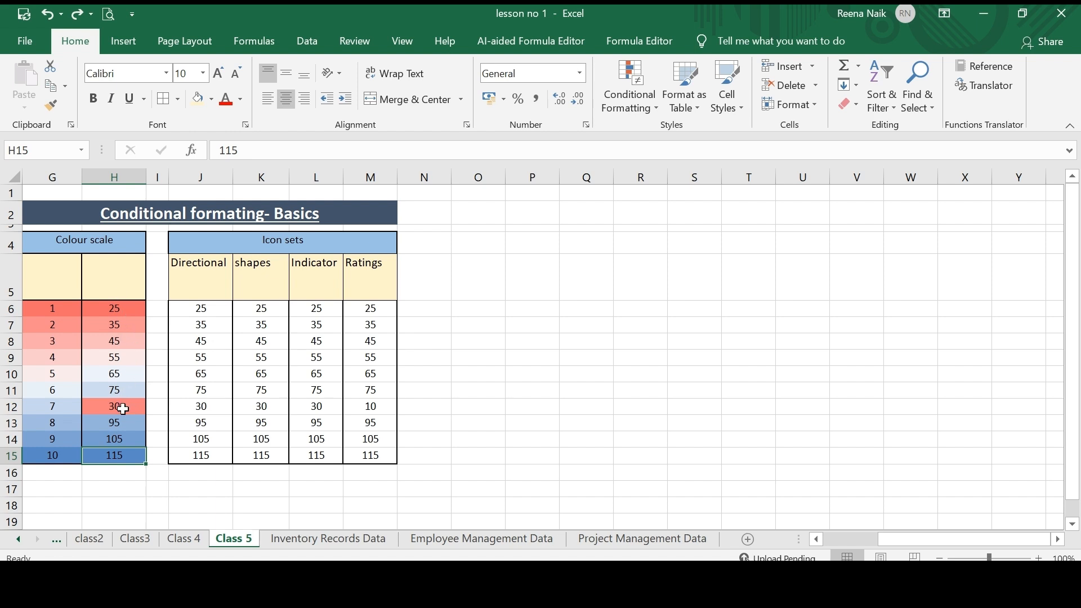
Change the value in H14 of the Colour scale table to 15
left_click(131, 442)
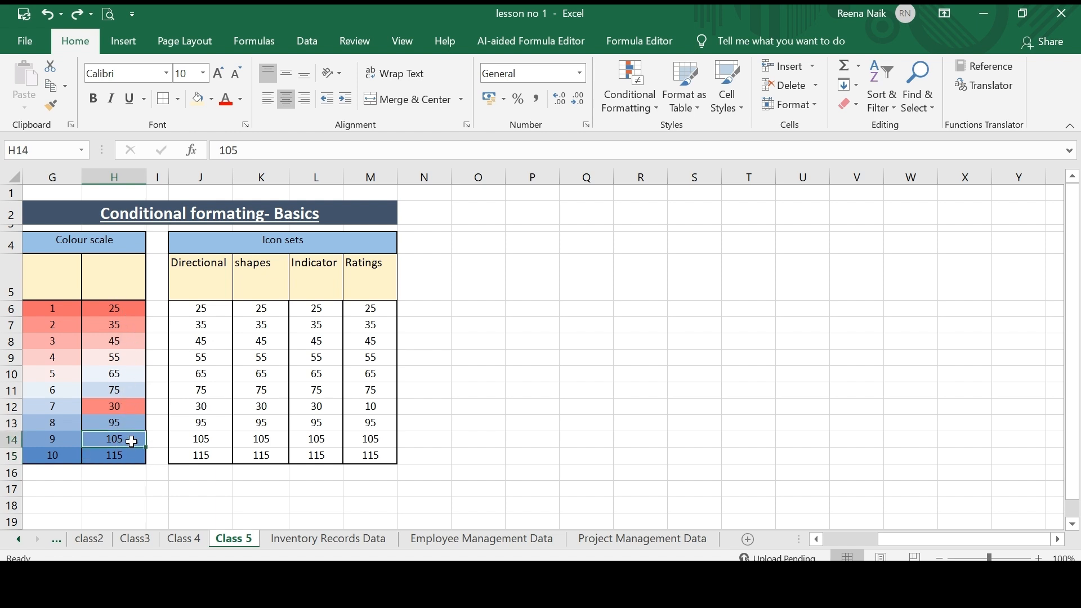
type("15")
key("Return")
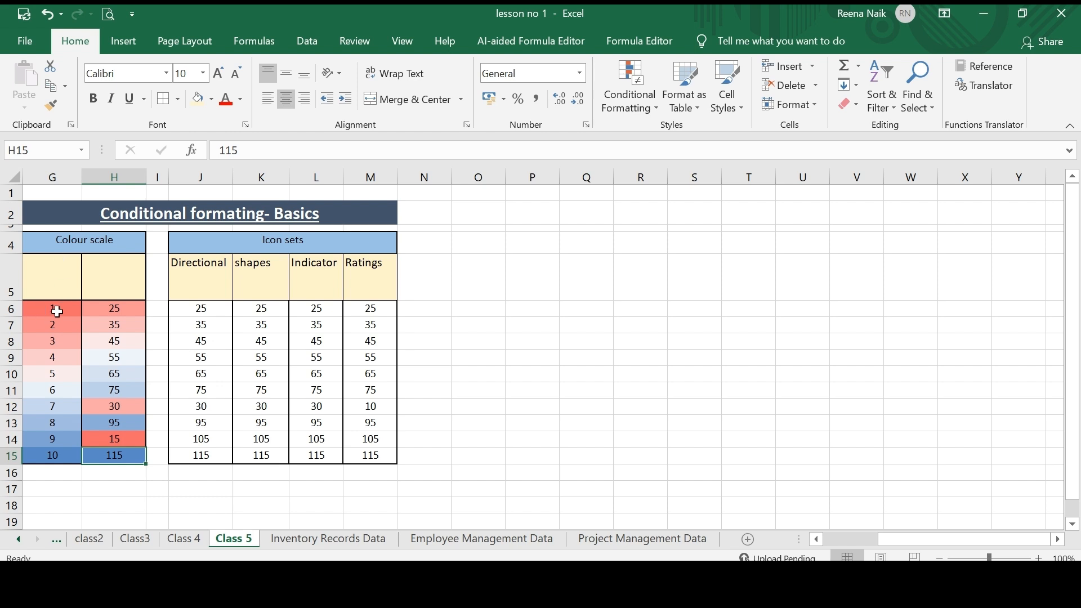
Apply the directional icon set with five coloured arrows to the Directional column, J6:J15
left_click(249, 313)
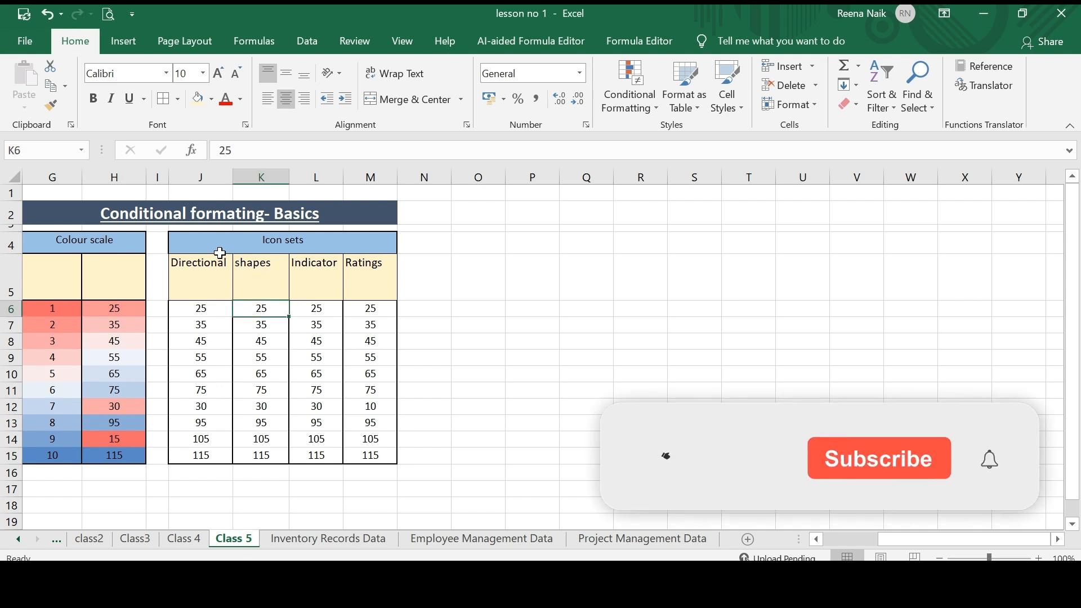
mouse_move(195, 312)
left_mouse_down()
mouse_move(208, 388)
mouse_move(228, 344)
mouse_move(211, 311)
left_mouse_up()
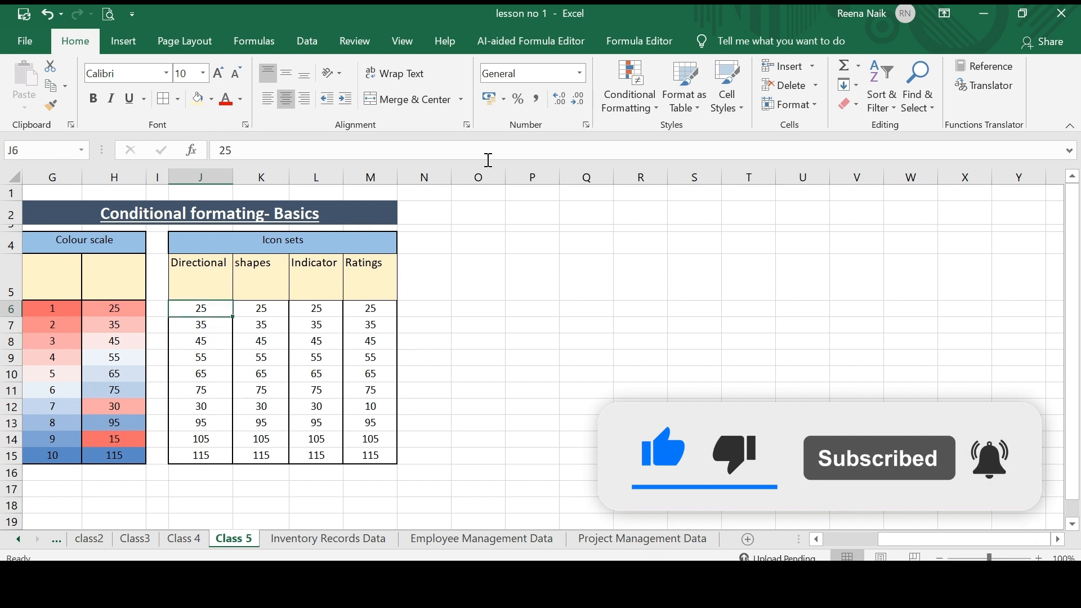
left_click(658, 106)
mouse_move(654, 279)
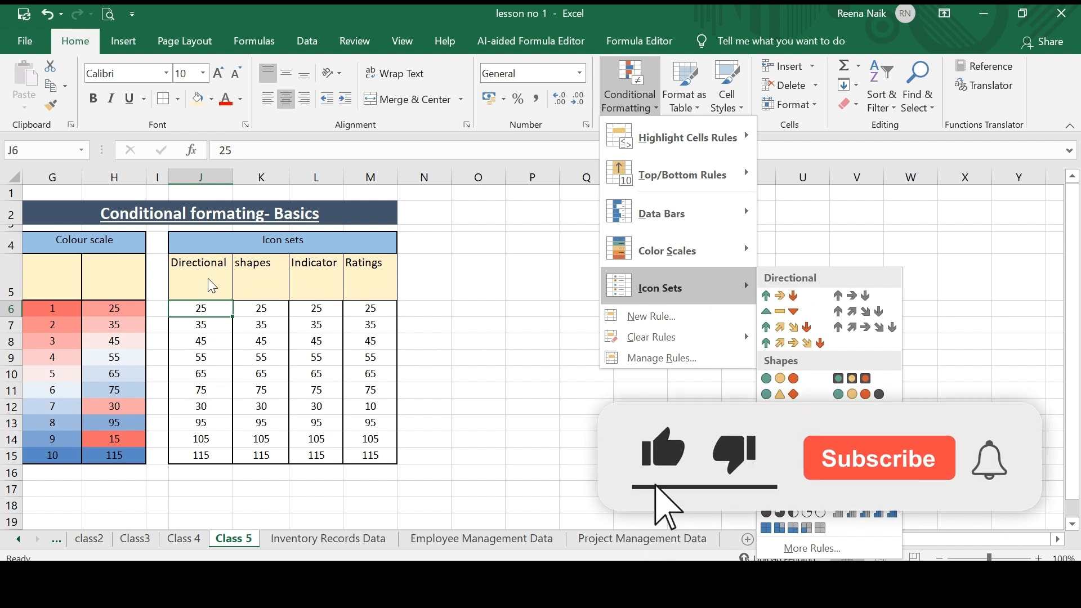
left_click(381, 309)
left_click_drag(213, 309, 208, 456)
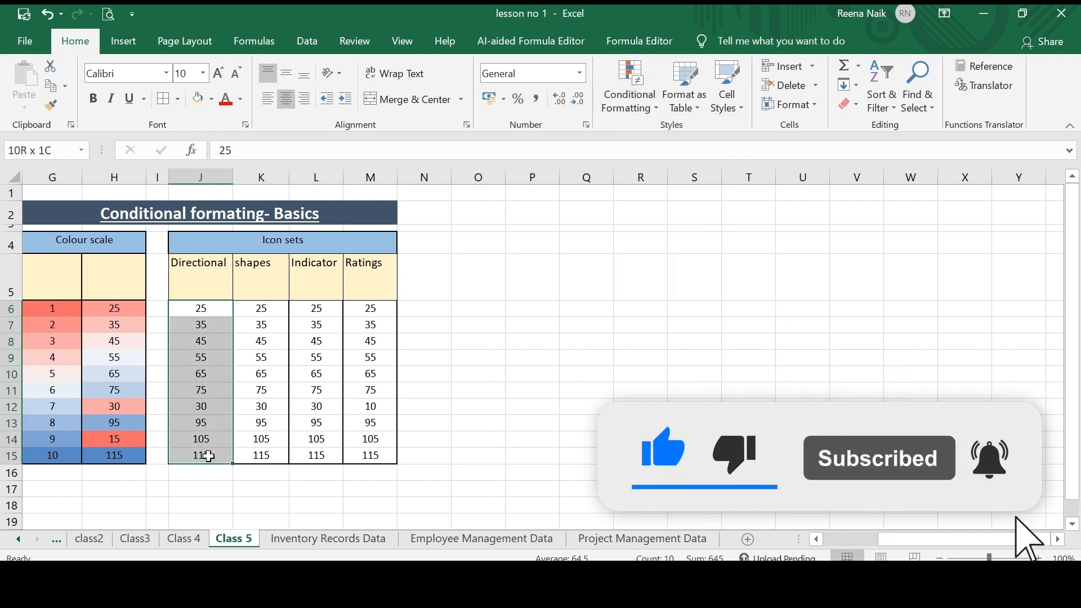
left_click(655, 109)
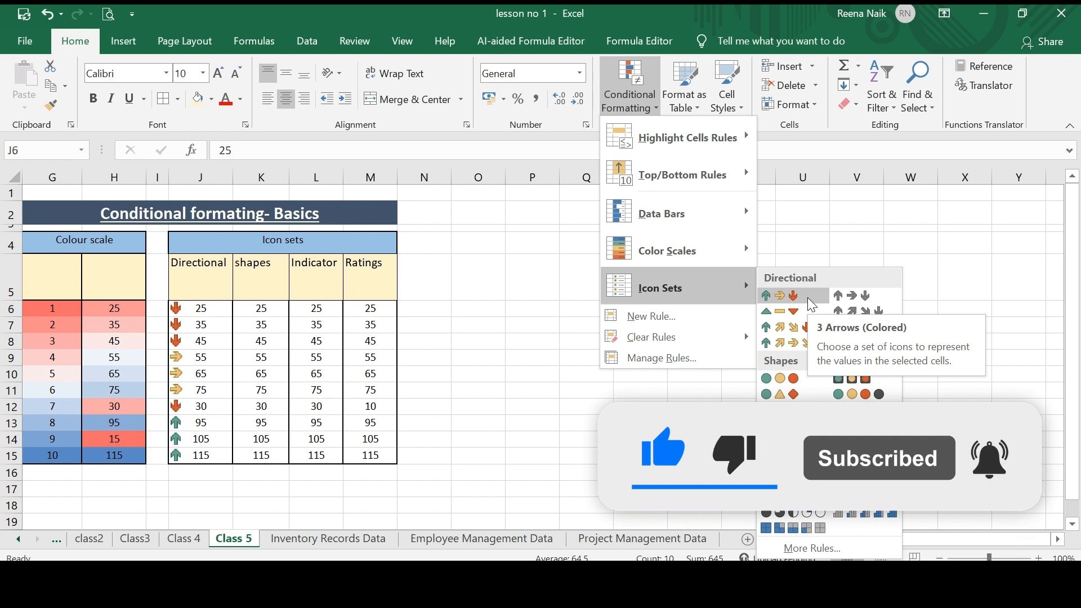
left_click(791, 342)
Apply the shapes icon set of green circle, yellow triangle and red diamond to the shapes column, K6:K15
left_click_drag(270, 308, 271, 455)
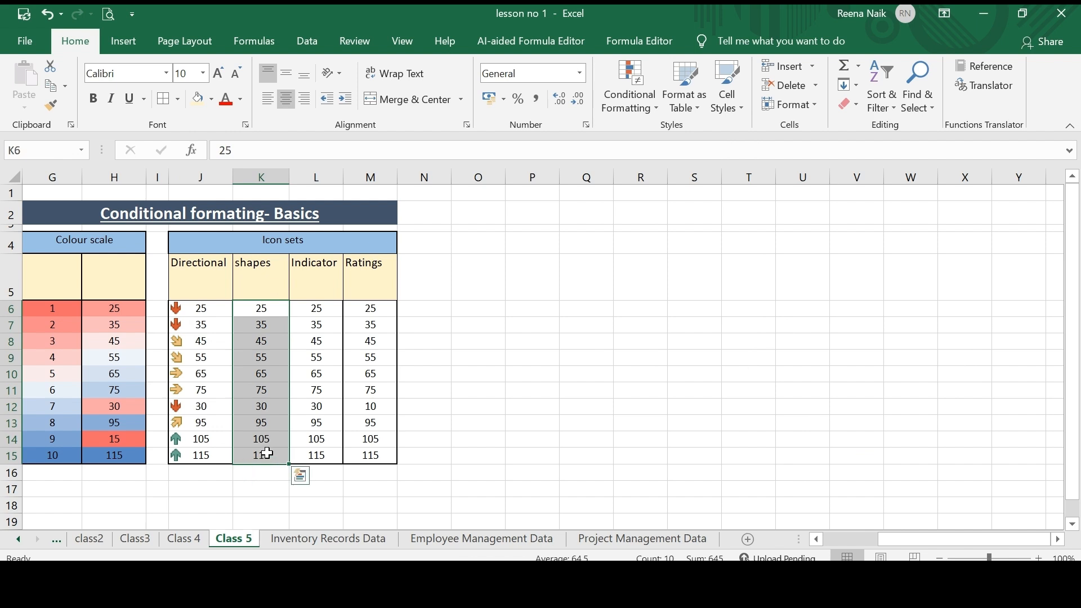
left_click(658, 106)
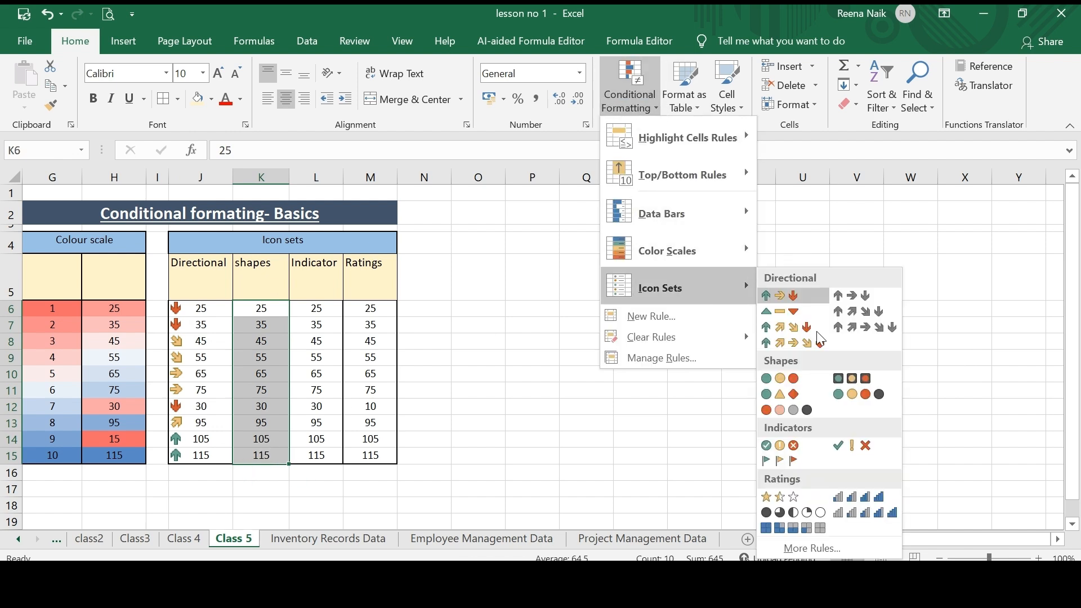
left_click(796, 397)
Apply the indicator icon set of circled check, exclamation and cross symbols to the Indicator column, L6:L15
left_click_drag(326, 309, 322, 445)
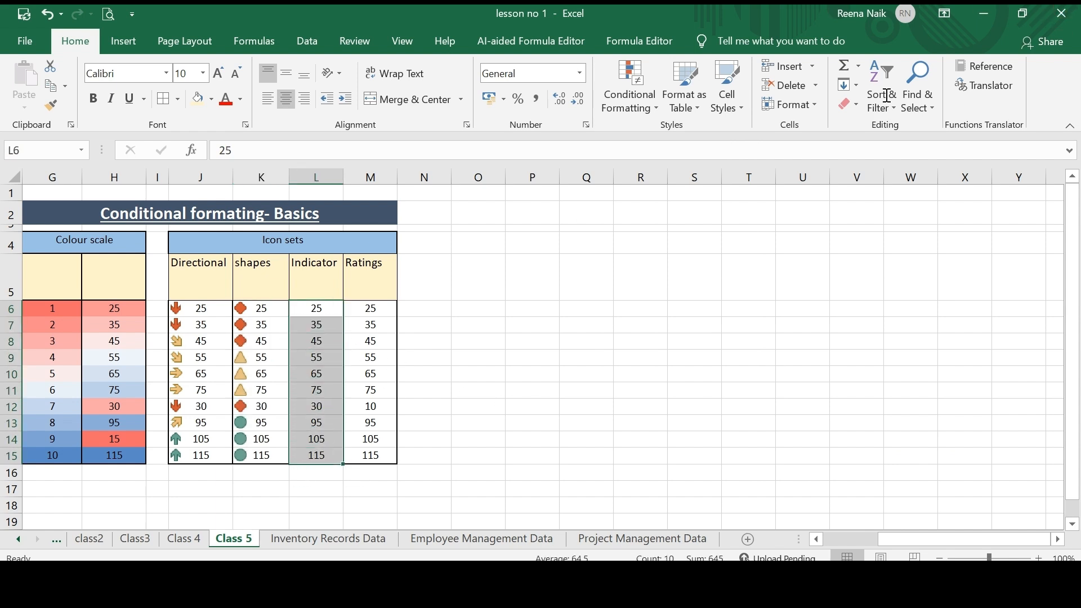
left_click(657, 108)
mouse_move(668, 289)
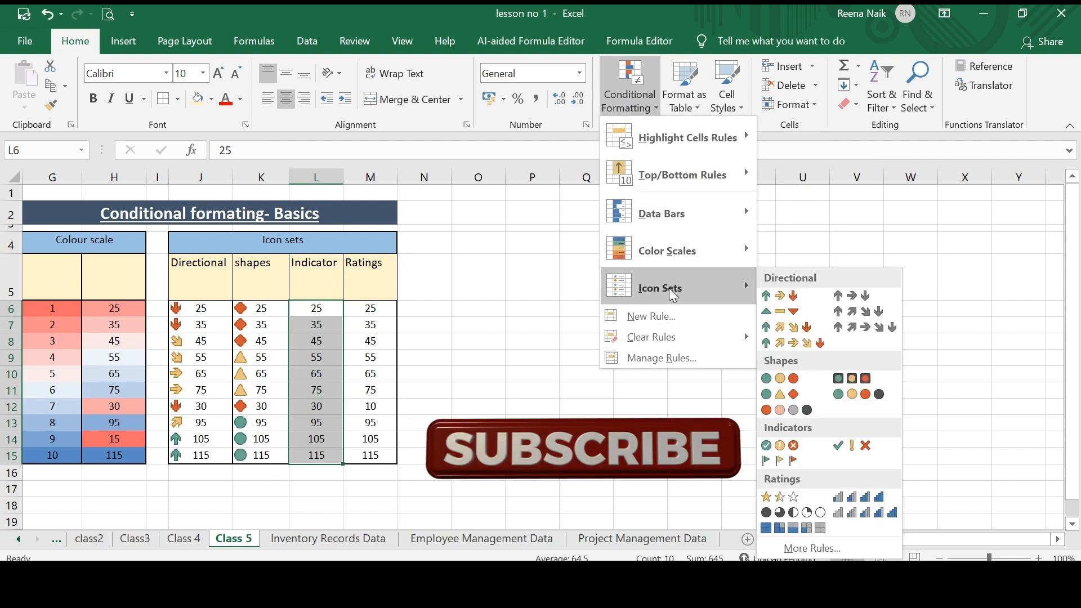
left_click(809, 447)
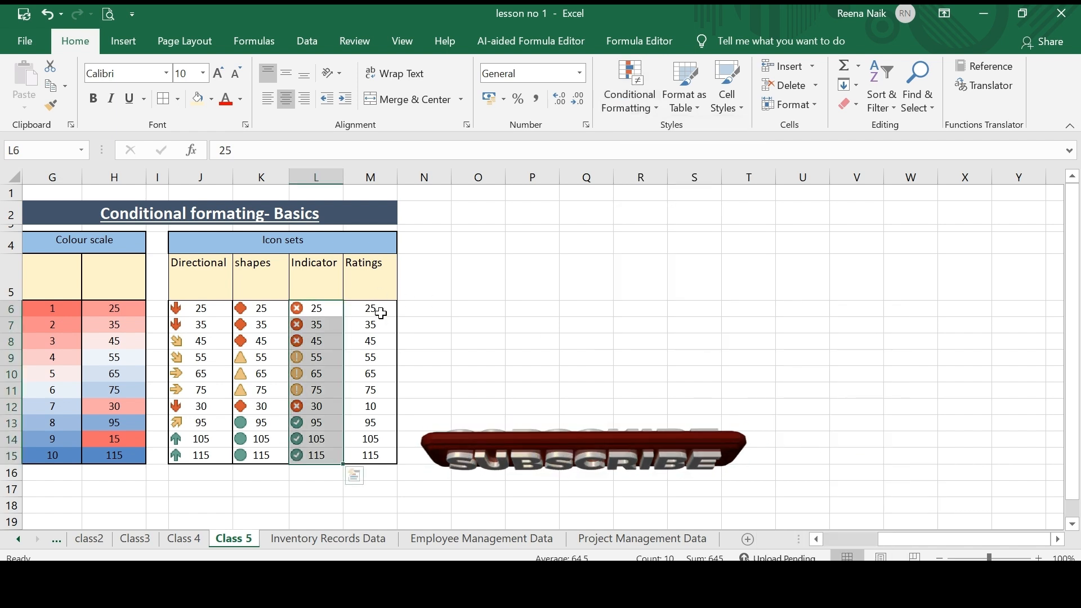